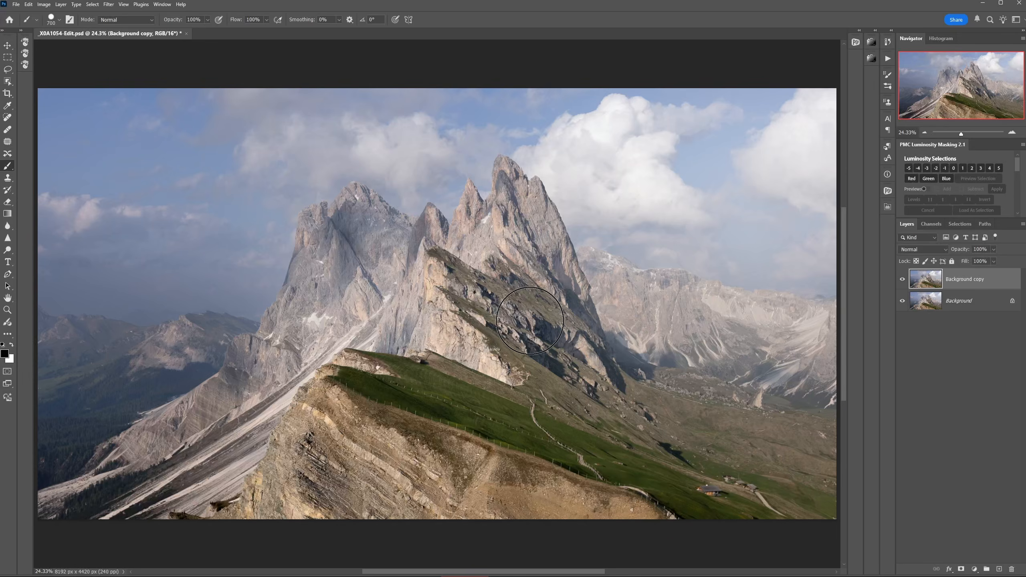
Step: Paint a white zigzag stroke across the mountain on the Background copy layer with a 200 px brush
key(x)
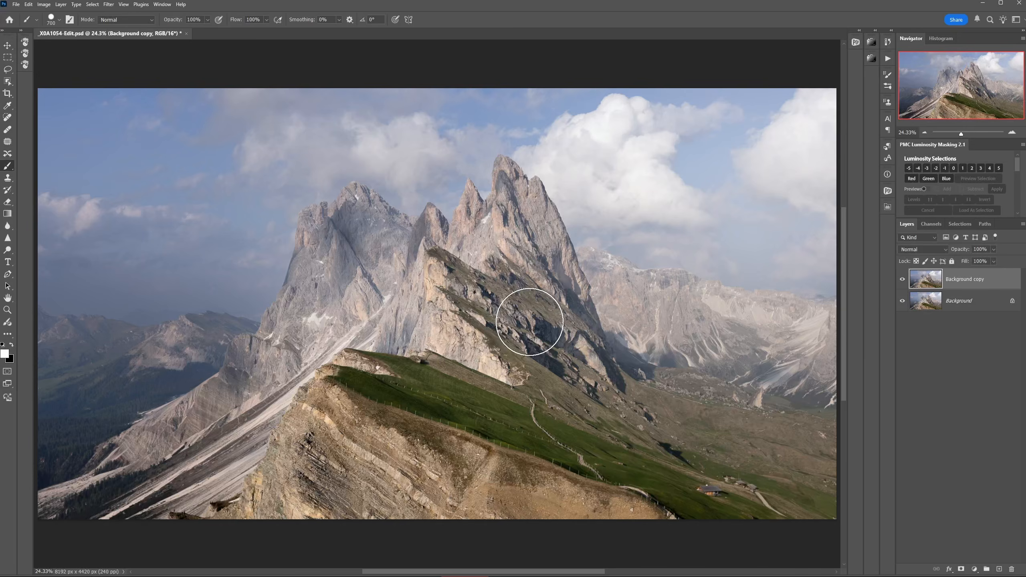
key(bracketleft)
key(bracketleft)
key(bracketleft)
key(bracketleft)
key(bracketleft)
key(bracketleft)
key(bracketleft)
key(bracketleft)
key(bracketleft)
key(bracketleft)
key(bracketleft)
key(bracketleft)
mouse_move(395, 238)
mouse_down()
mouse_move(308, 255)
mouse_move(478, 324)
mouse_move(310, 354)
mouse_move(212, 392)
mouse_move(544, 421)
mouse_up()
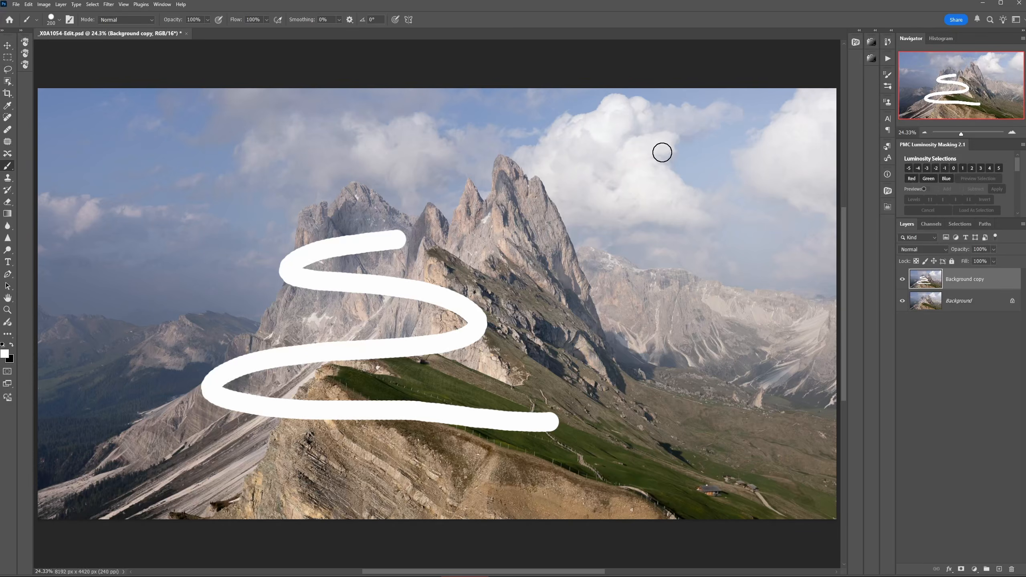
Step: Apply a Curves adjustment directly to the Background copy layer, mapping input 111 to output 159
click(43, 4)
mouse_move(49, 28)
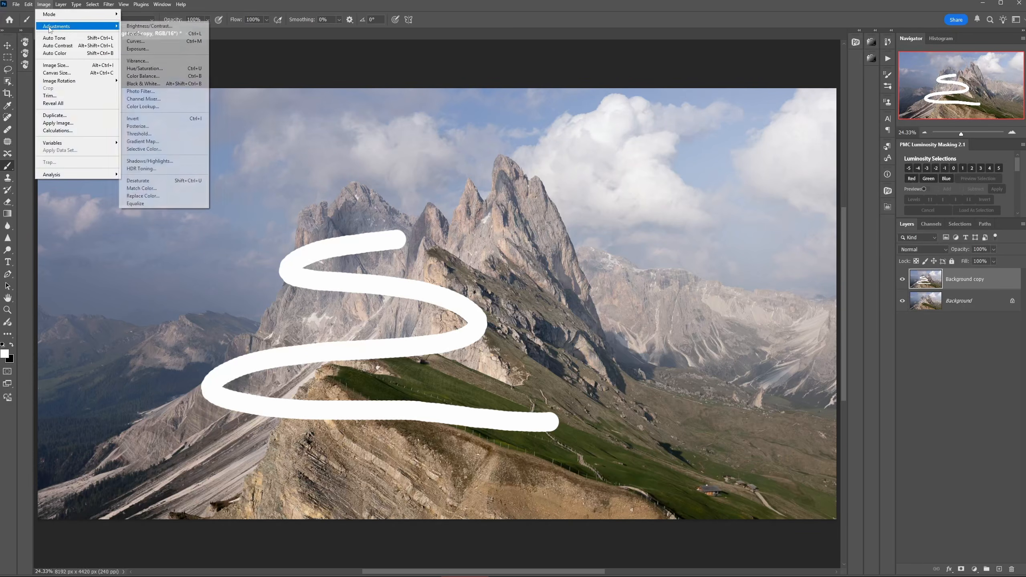
click(136, 40)
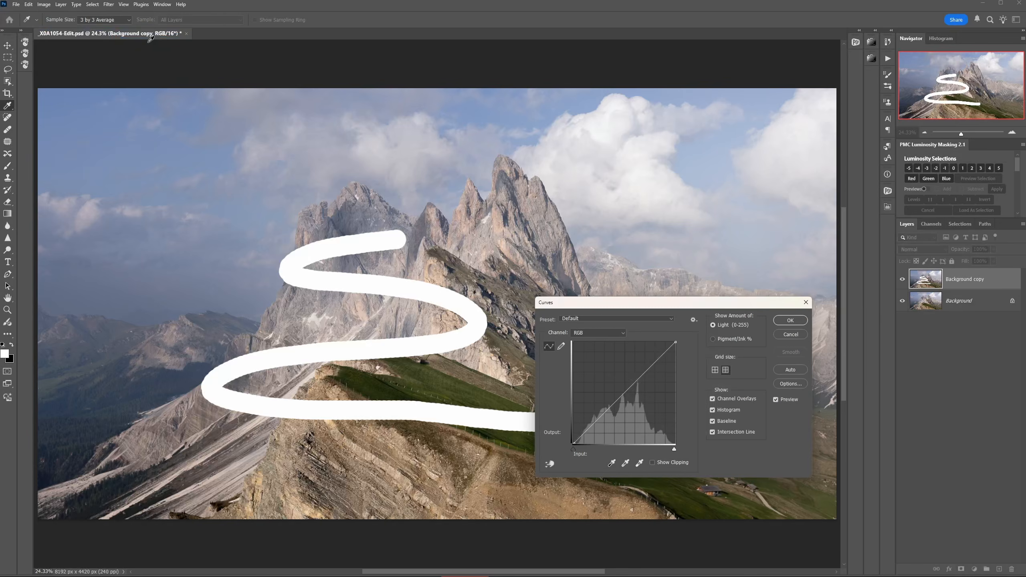
drag(619, 397, 619, 379)
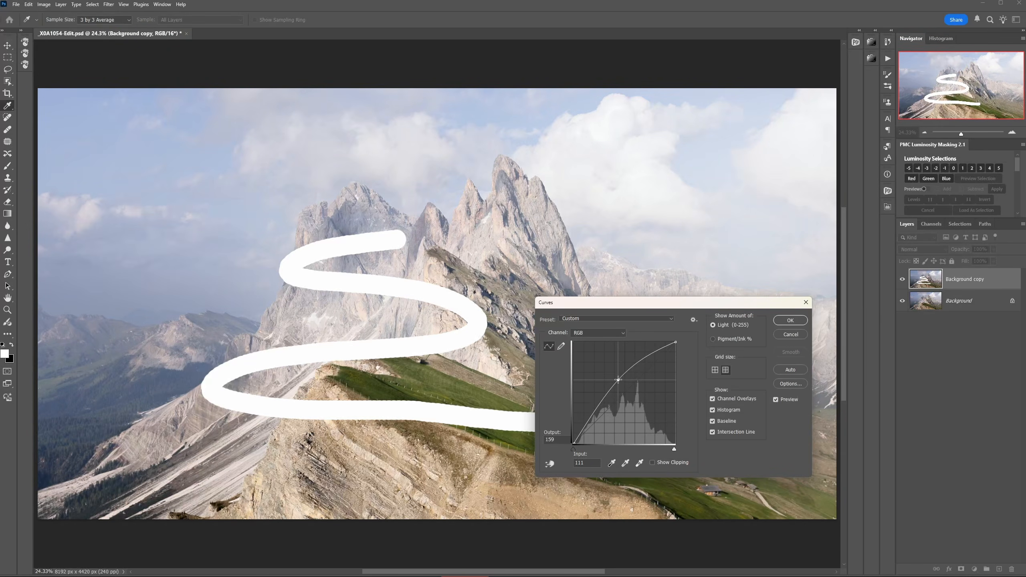
click(791, 320)
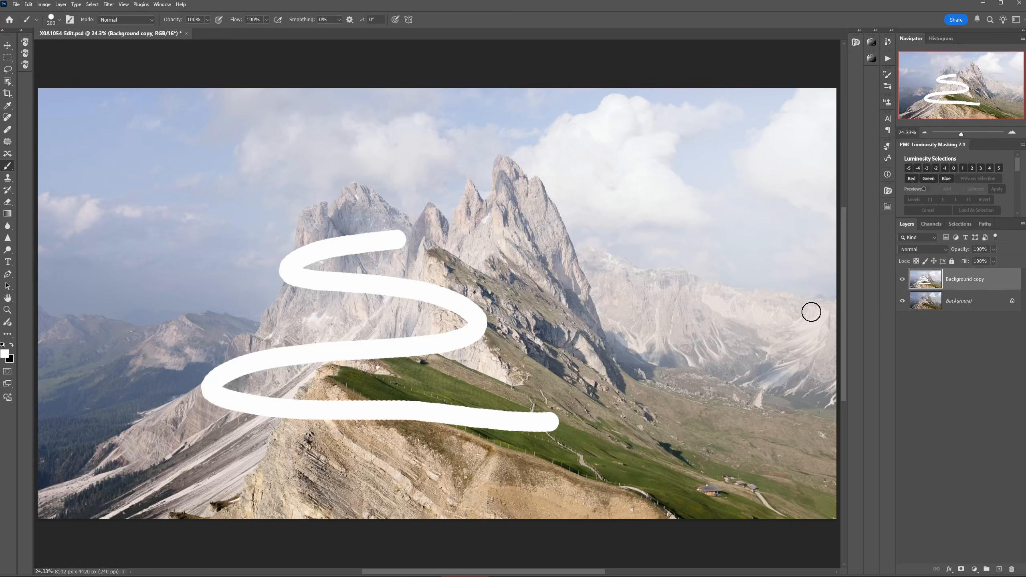
Step: Toggle the visibility of the Background copy layer to compare the edited image with the original
click(903, 280)
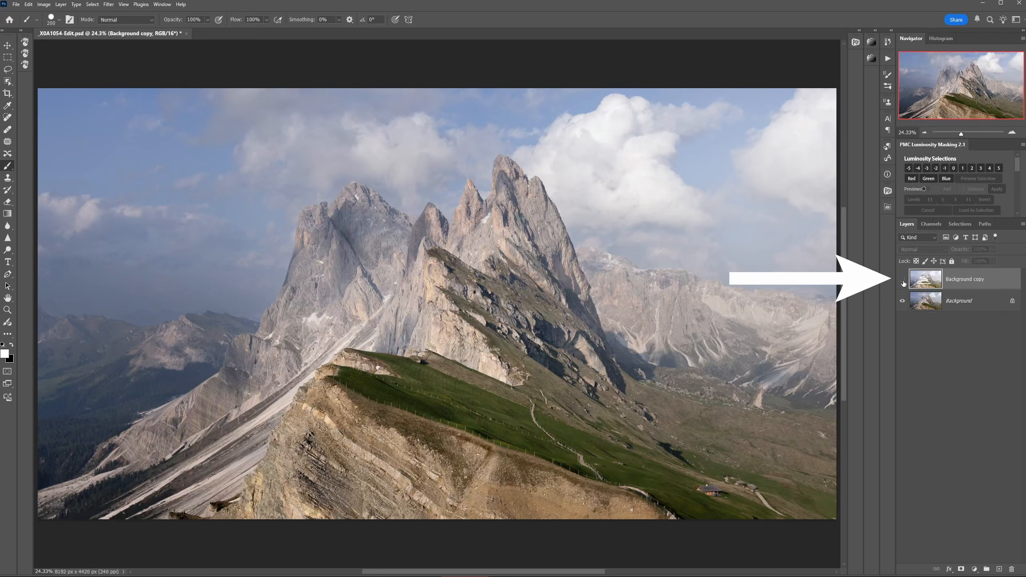
click(903, 280)
click(903, 280)
click(903, 280)
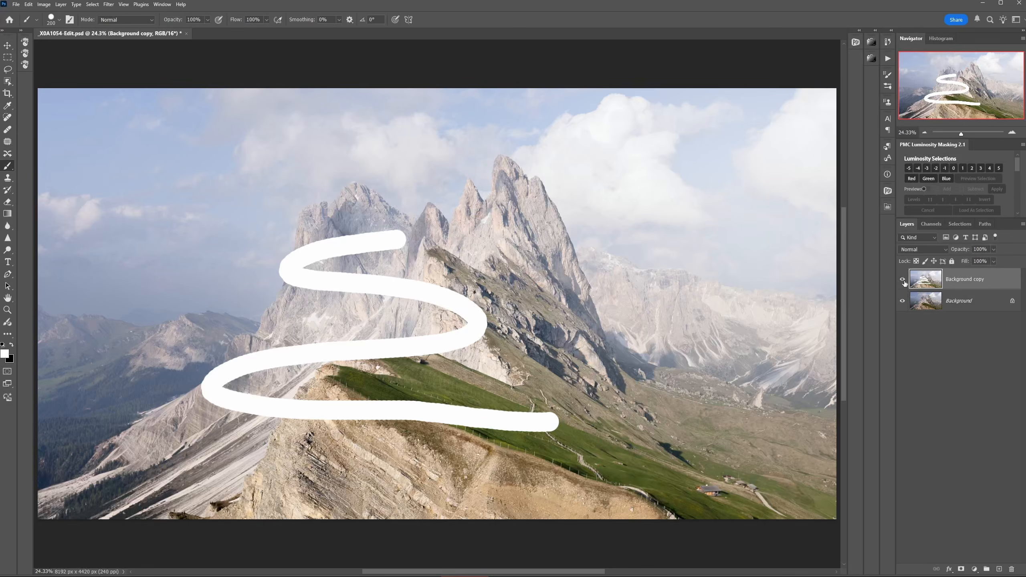
Step: Duplicate the Background copy layer as Background copy 2
right_click(981, 281)
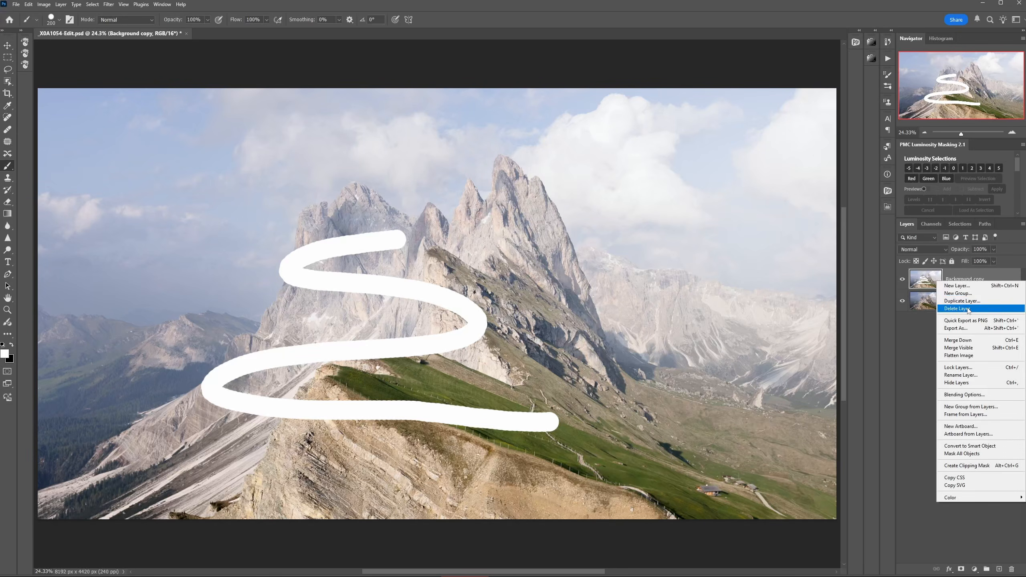
click(962, 301)
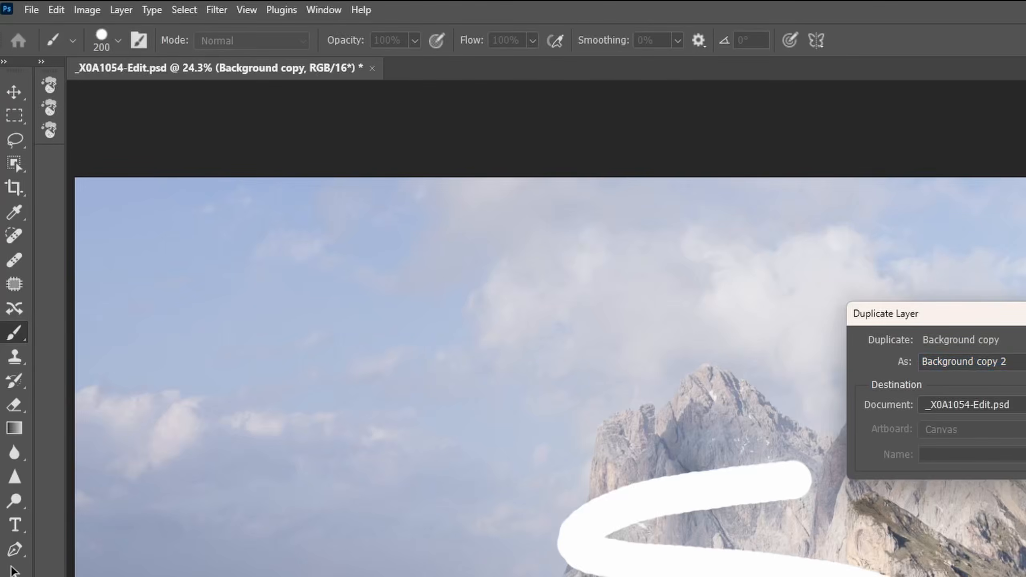
key(Return)
Step: Apply a Hue/Saturation adjustment directly to the Background copy 2 layer with Saturation at +62
click(87, 10)
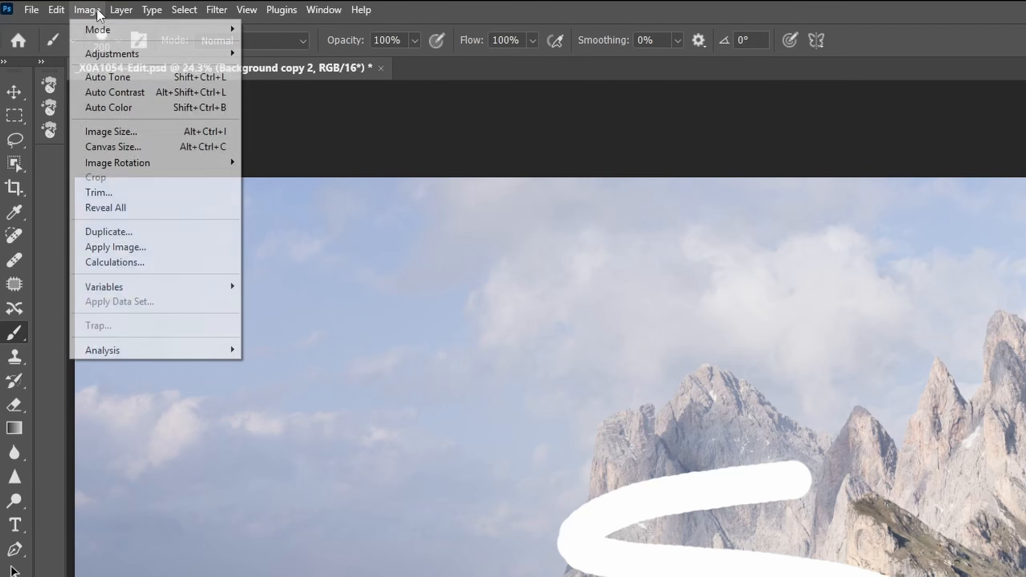
mouse_move(105, 52)
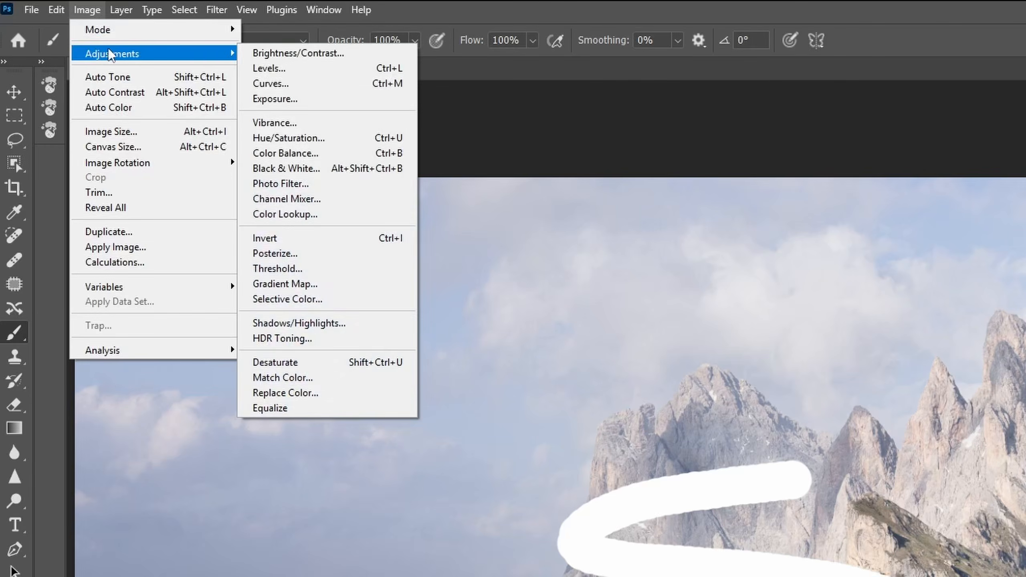
click(301, 139)
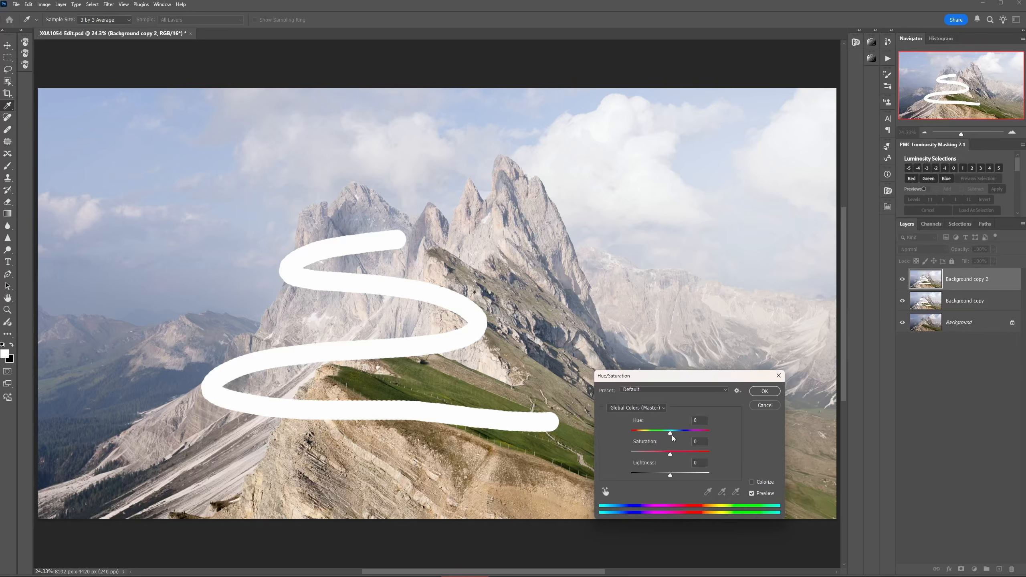
drag(670, 454, 696, 457)
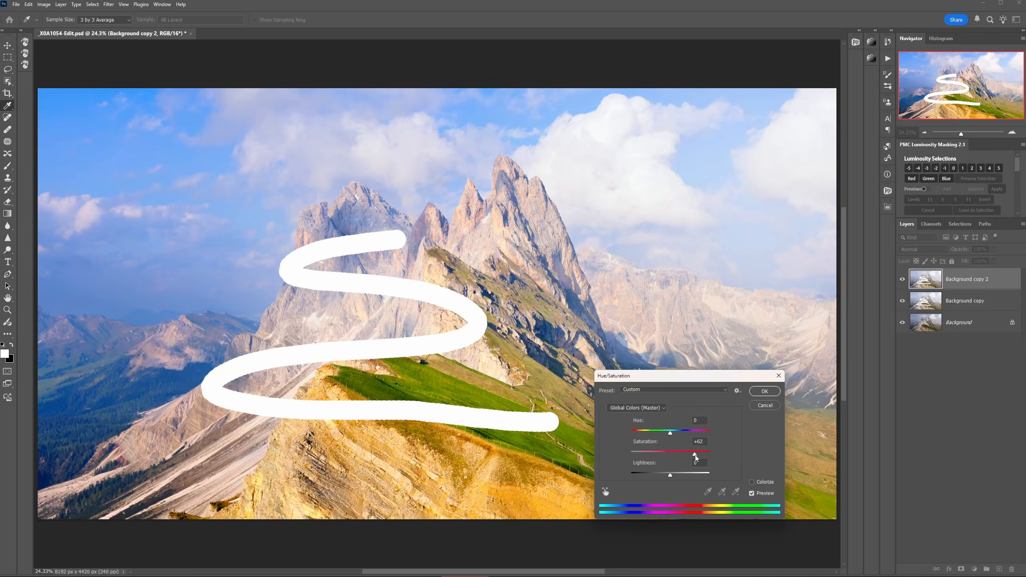
click(765, 392)
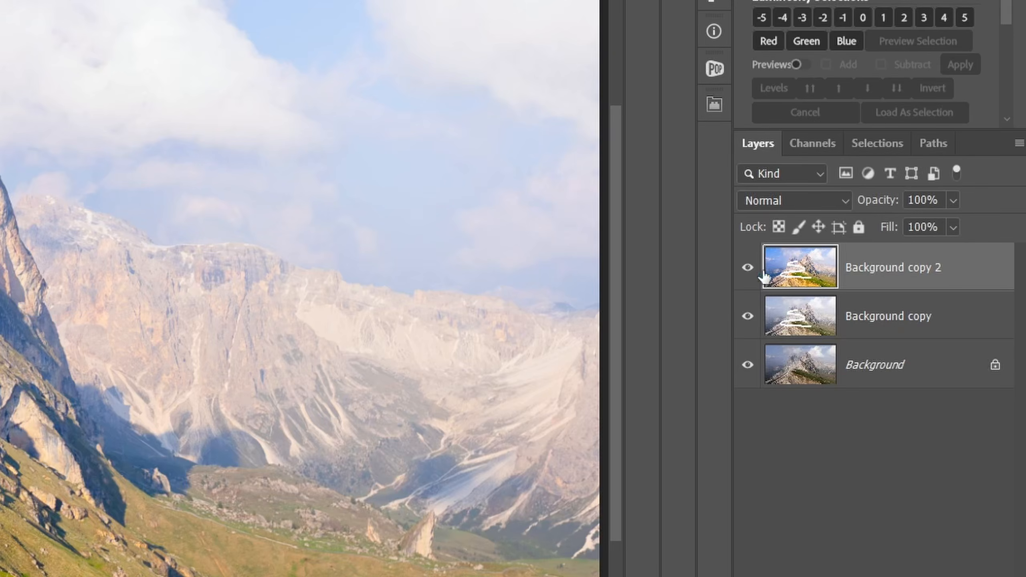
Step: Hide both copy layers and show them again one by one to compare each edit with the original
click(748, 268)
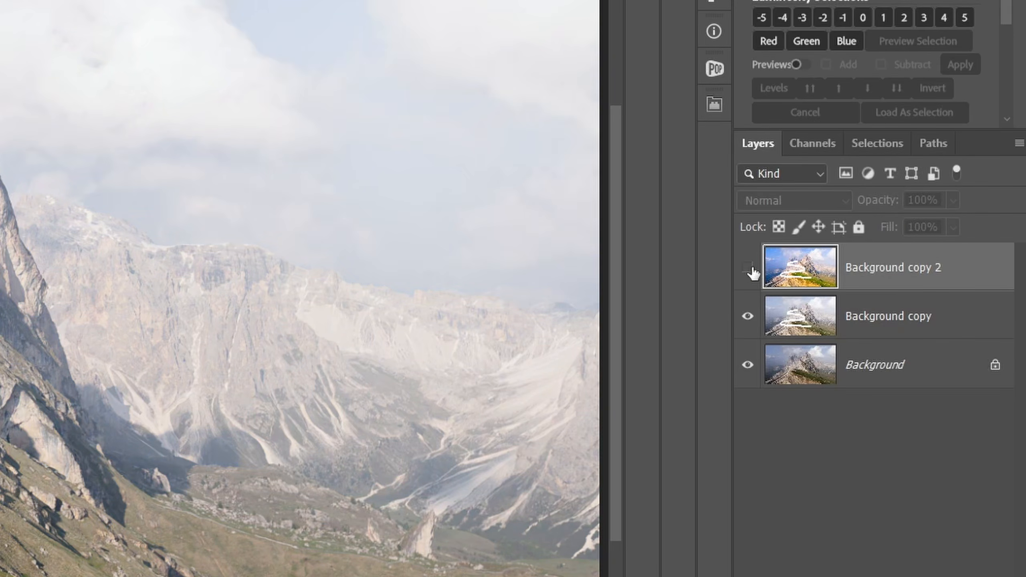
click(748, 317)
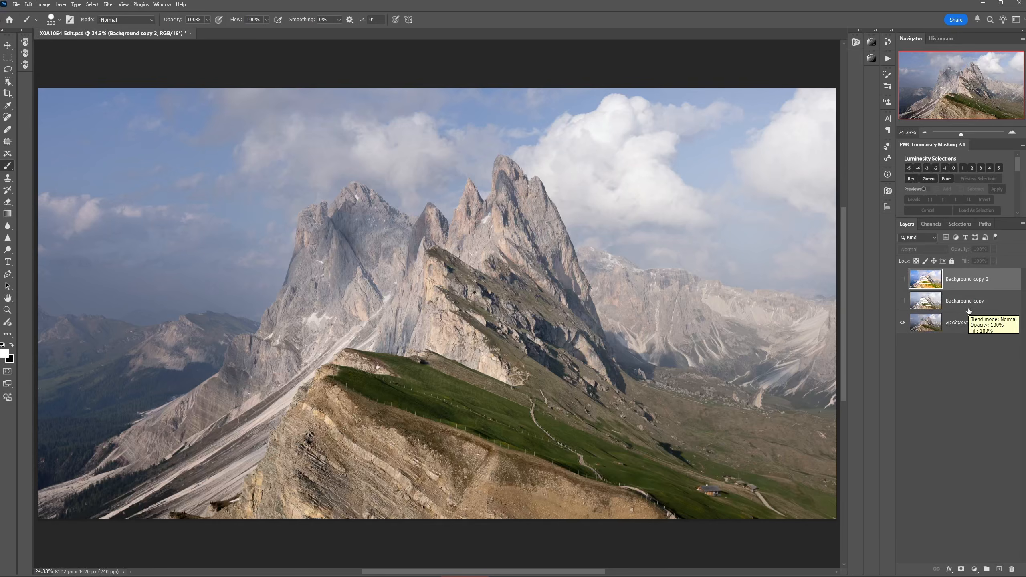
click(902, 301)
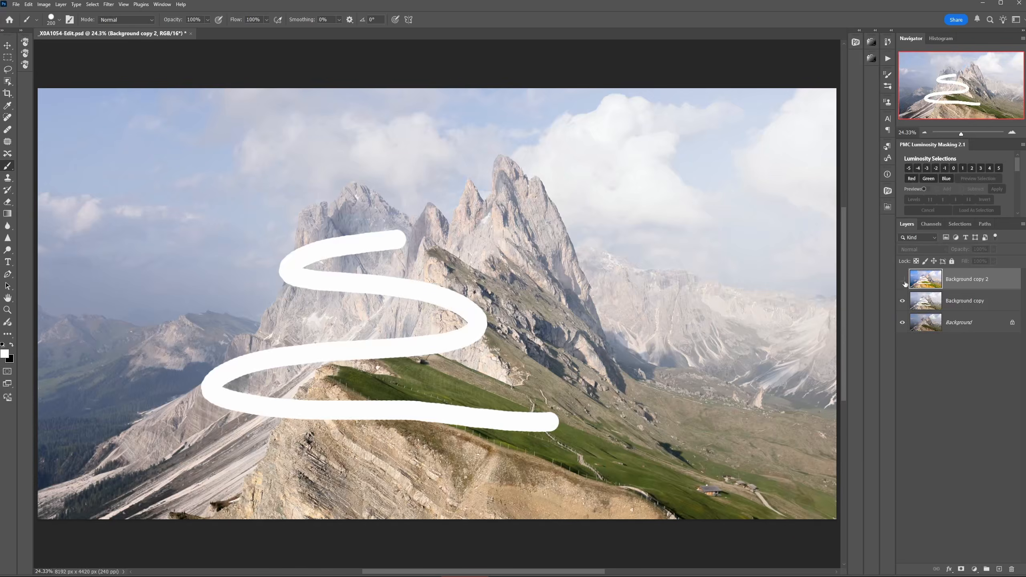
click(903, 279)
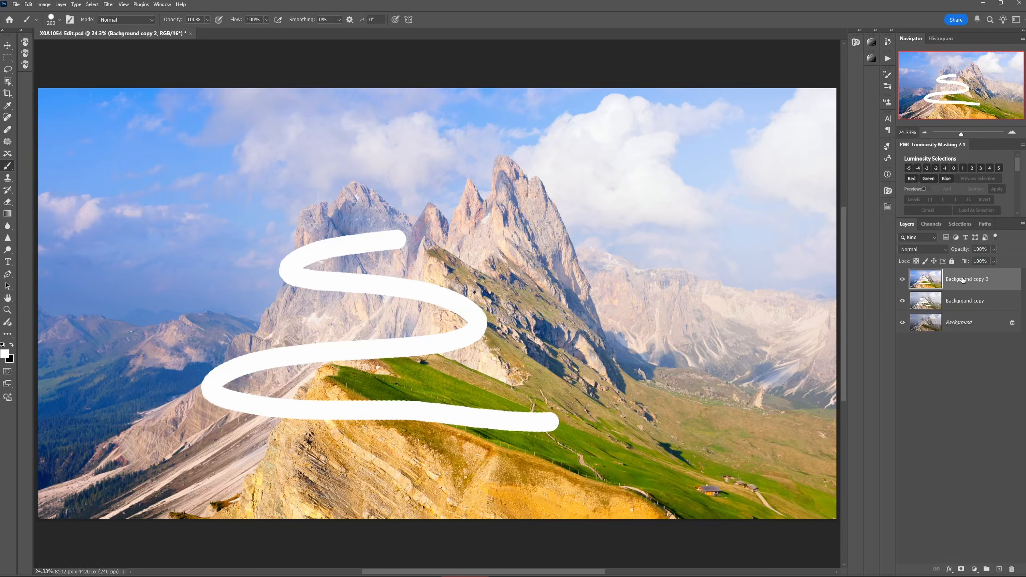
Step: Delete the Background copy and Background copy 2 layers
click(930, 304)
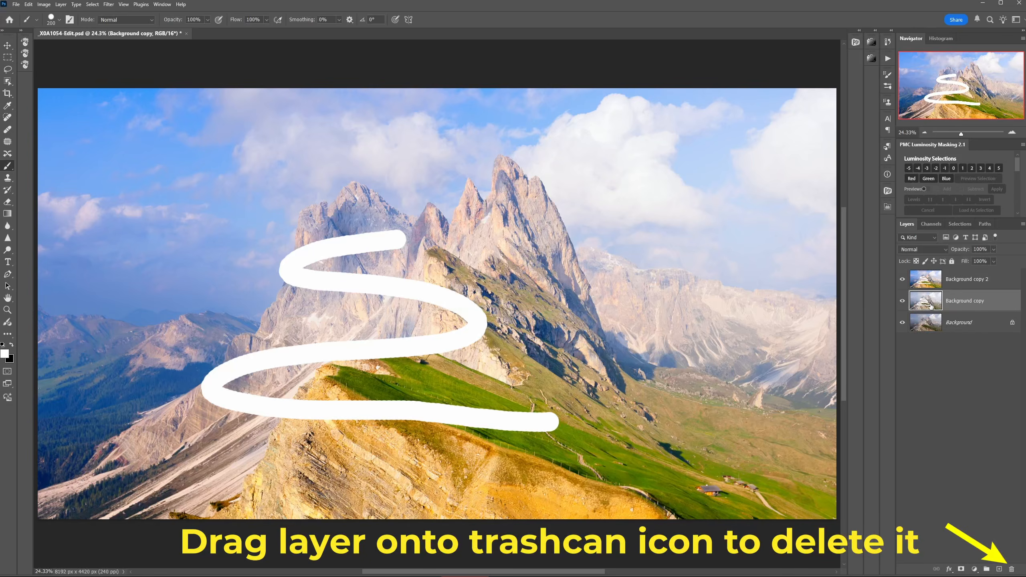
drag(930, 304, 1012, 570)
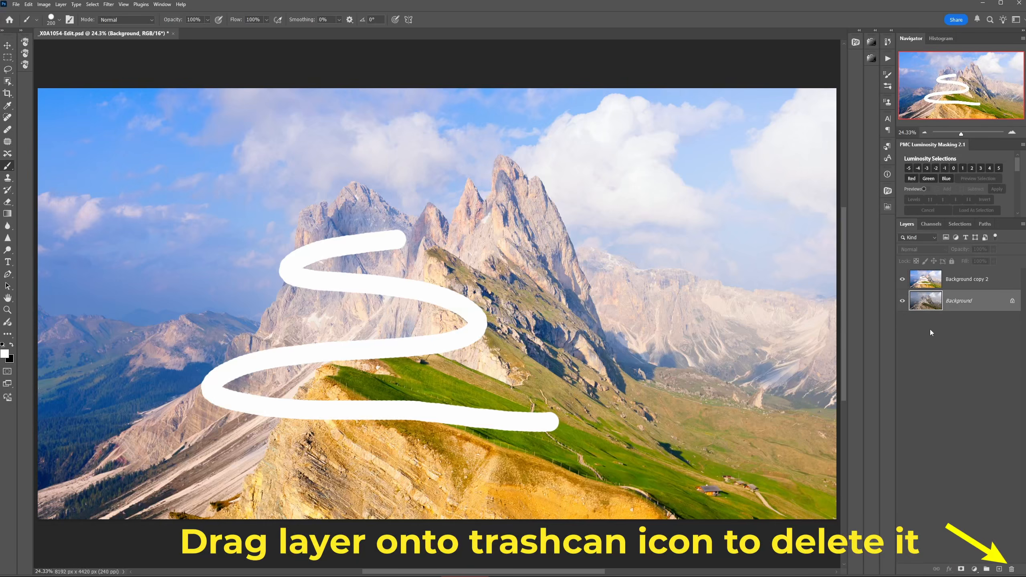
click(932, 285)
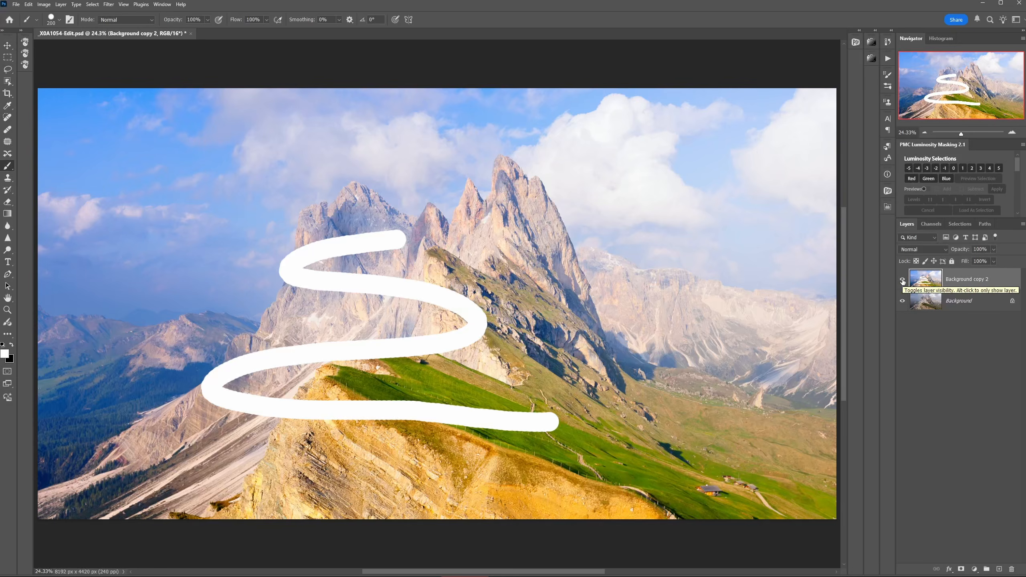
drag(926, 283, 1011, 569)
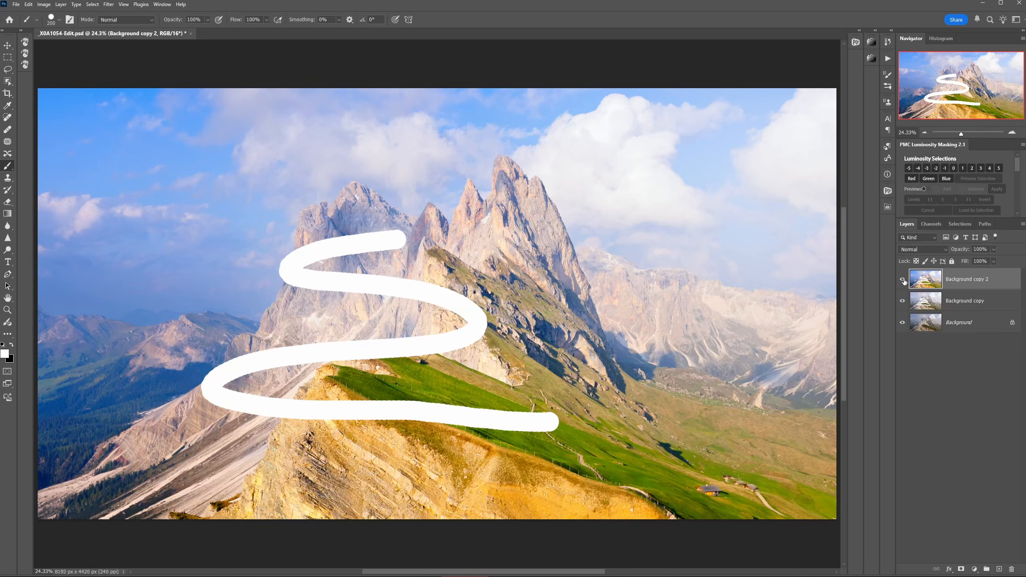
mouse_move(930, 283)
mouse_down()
mouse_move(1012, 569)
mouse_move(942, 342)
mouse_move(944, 533)
mouse_move(970, 563)
mouse_move(1012, 570)
mouse_up()
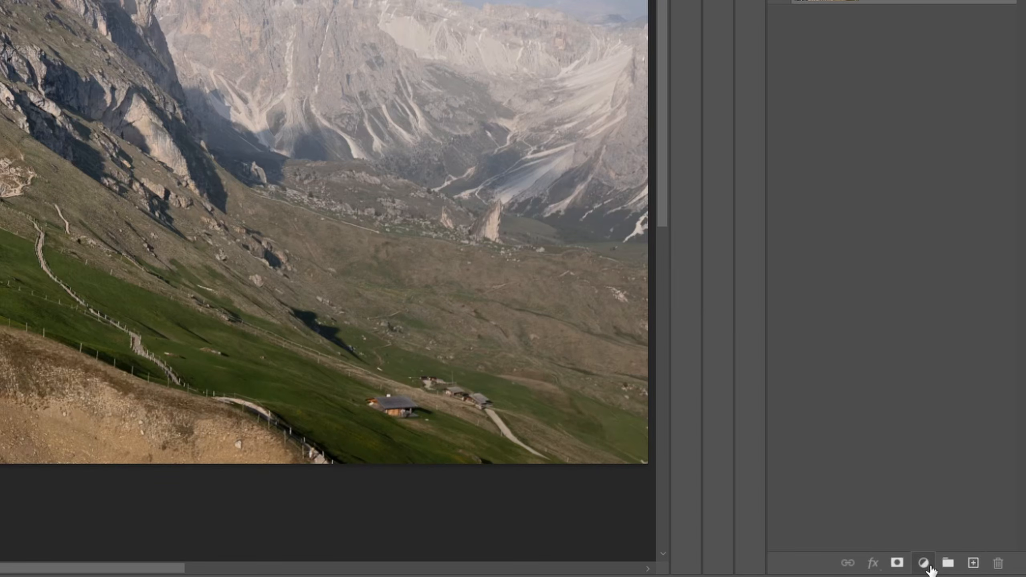
Step: Add a Curves adjustment layer above the Background and brighten the midtones by mapping input 120 to output 168
click(930, 567)
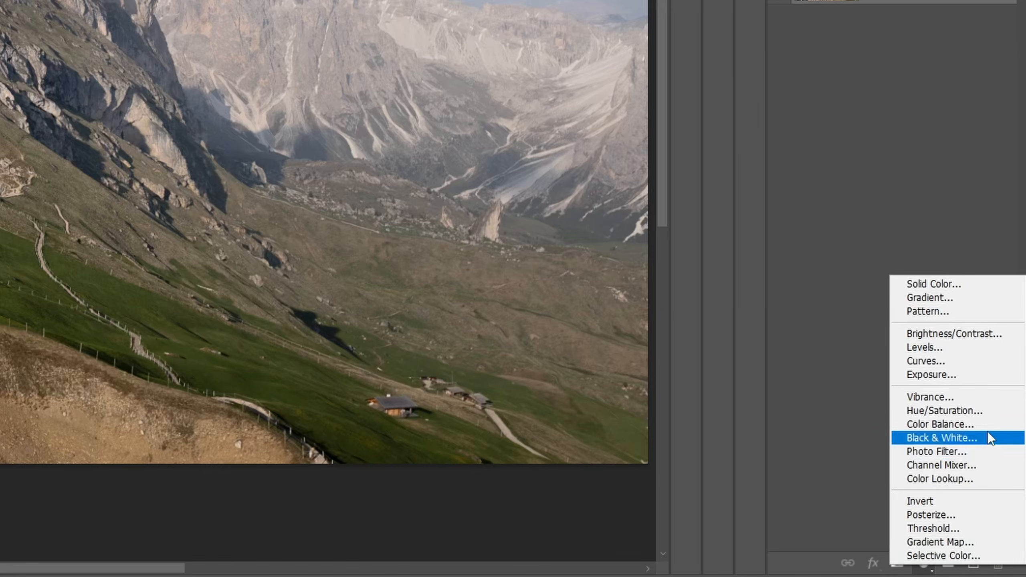
click(1003, 366)
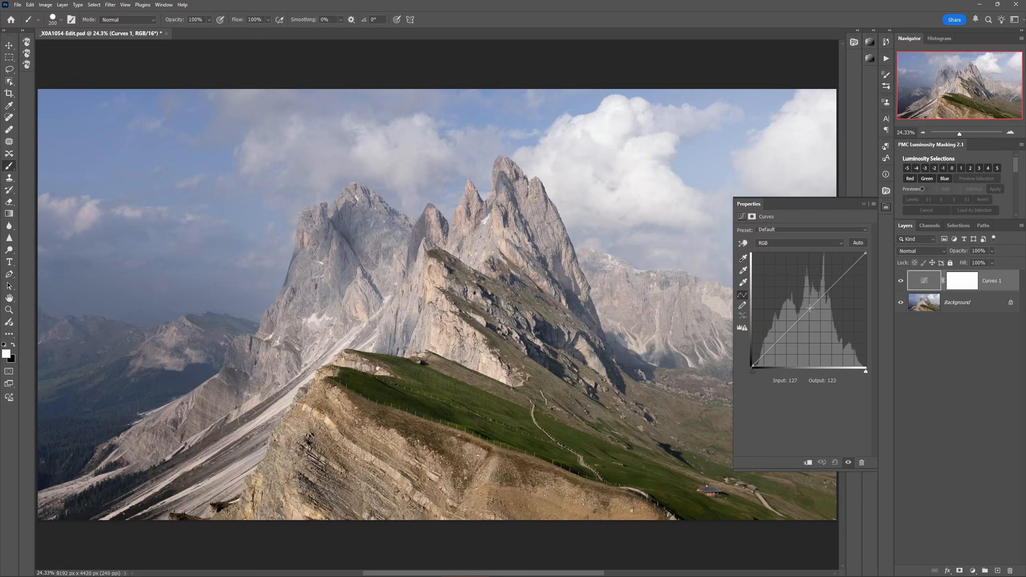
drag(810, 308, 807, 291)
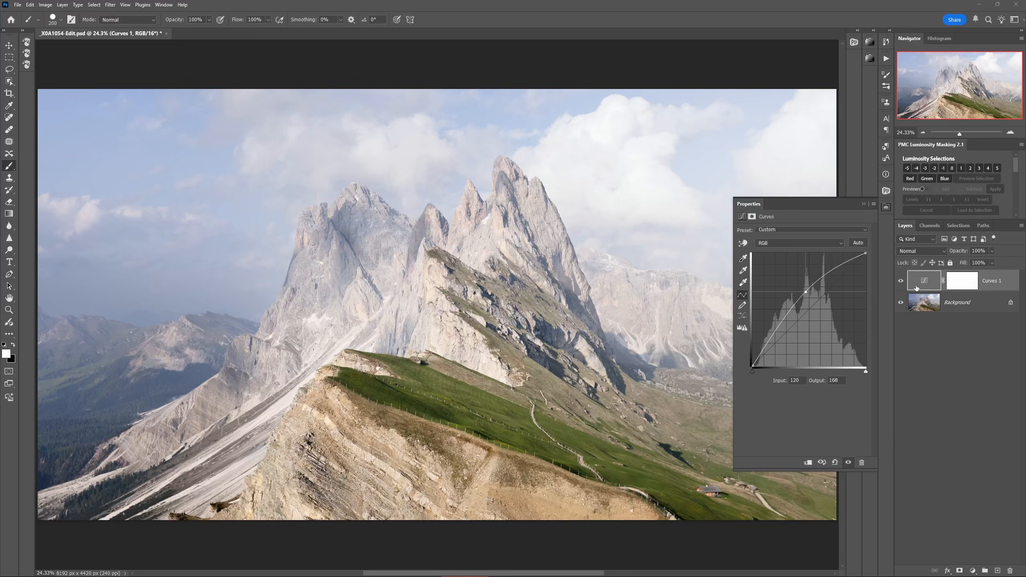
Step: Toggle the visibility of the Curves adjustment layer to compare the image before and after
click(902, 282)
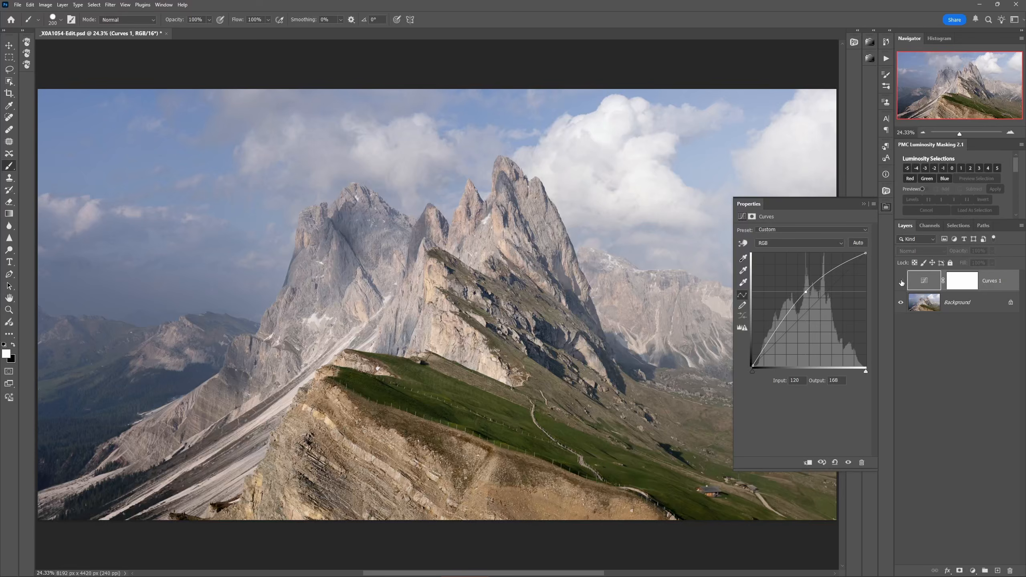
click(902, 282)
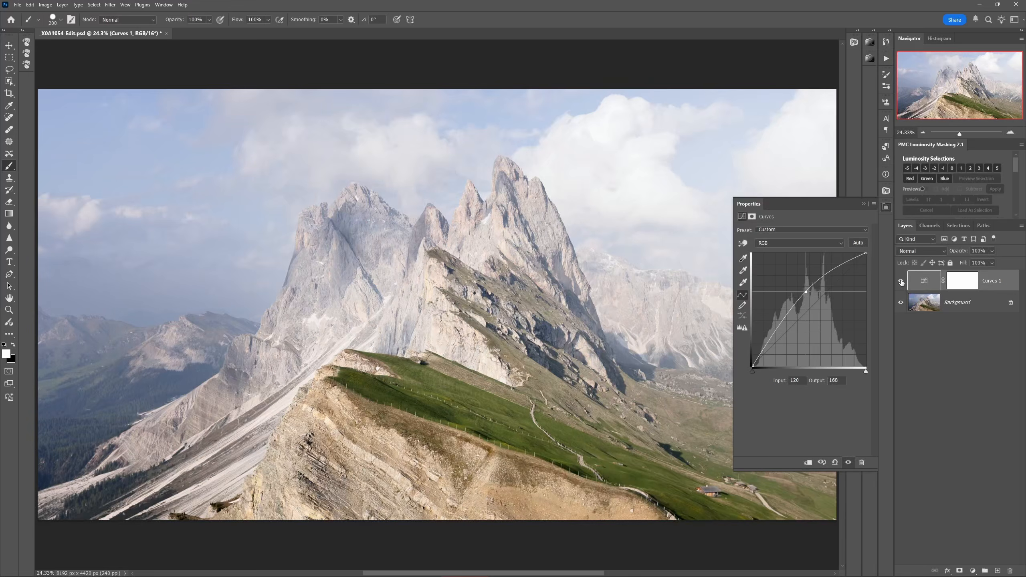
click(902, 282)
click(902, 282)
Step: Add a Hue/Saturation adjustment layer above Curves 1, set its Saturation to +58, and close its properties
click(973, 571)
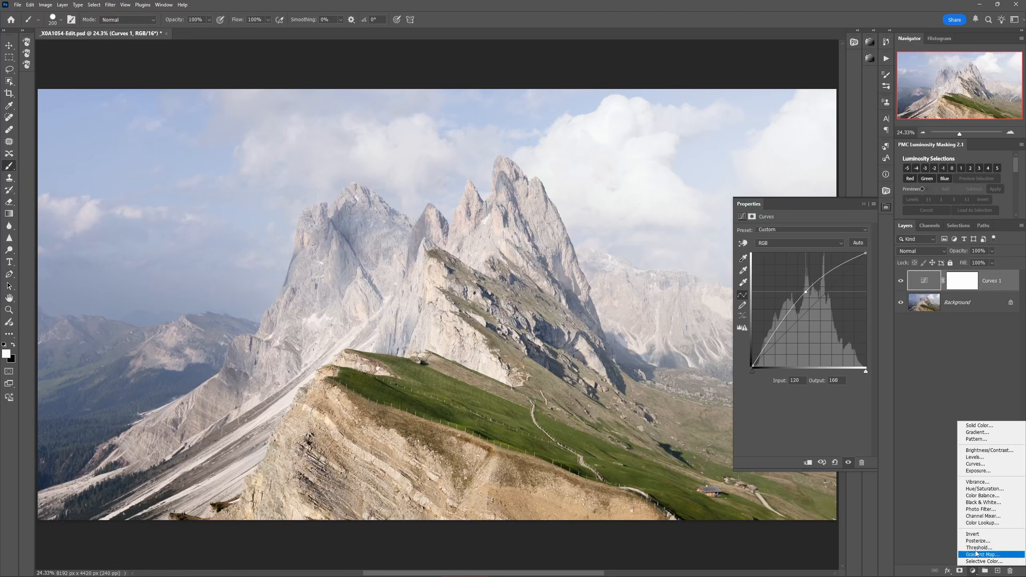
click(980, 489)
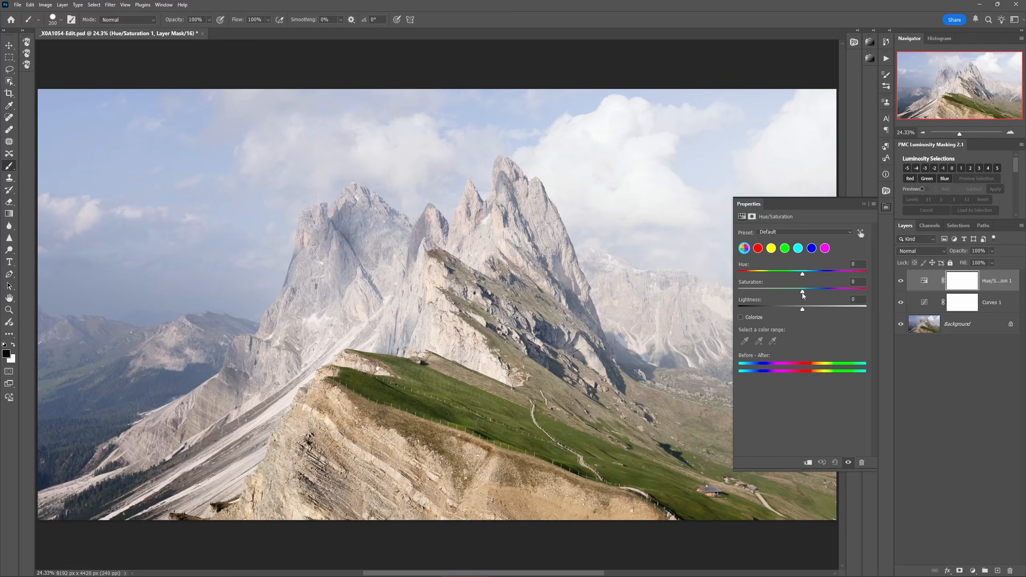
drag(803, 292, 834, 298)
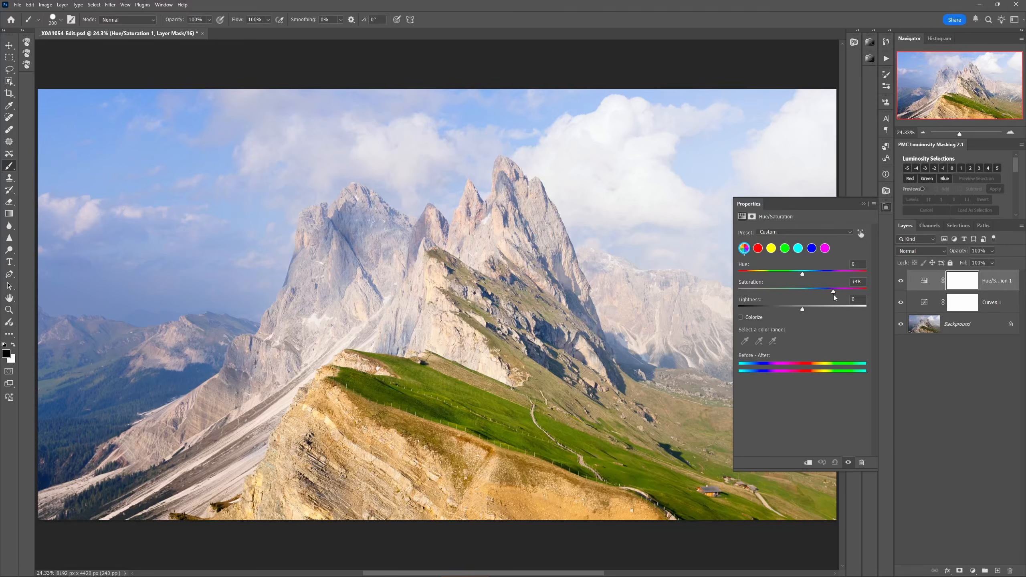
drag(834, 298, 837, 298)
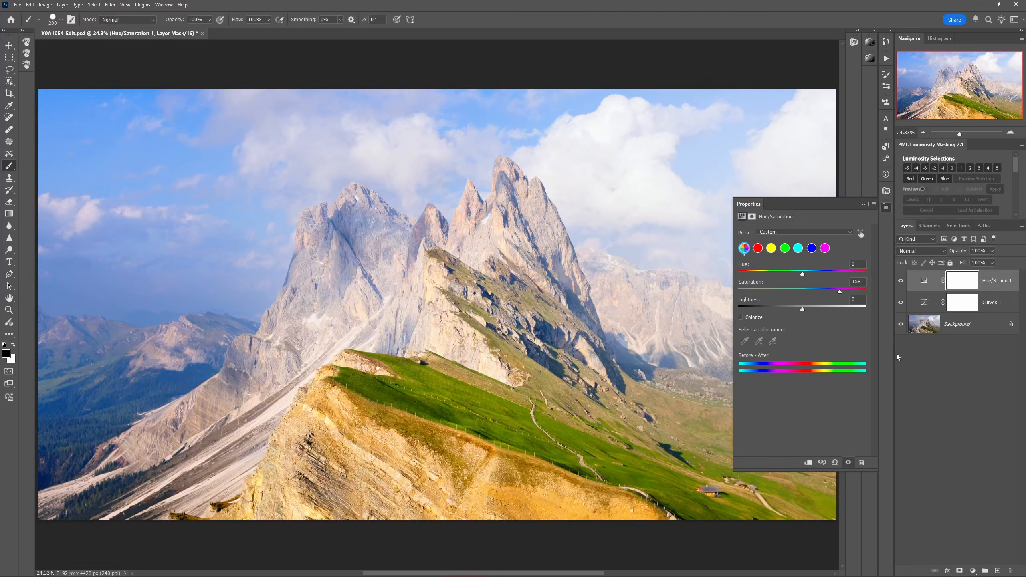
click(886, 210)
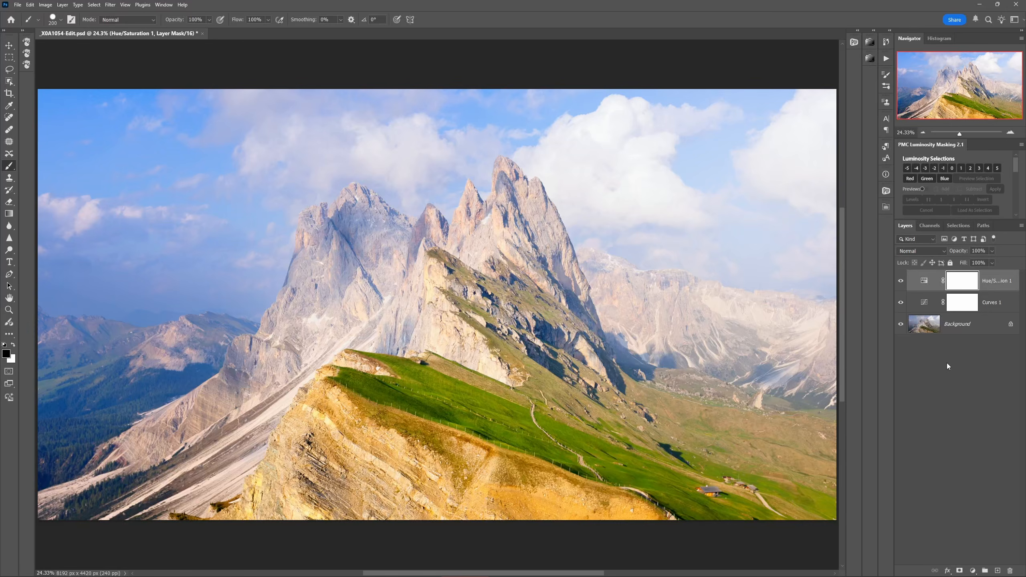
Step: Reopen the Curves 1 adjustment layer and move its curve point to input 140, output 170
double_click(924, 303)
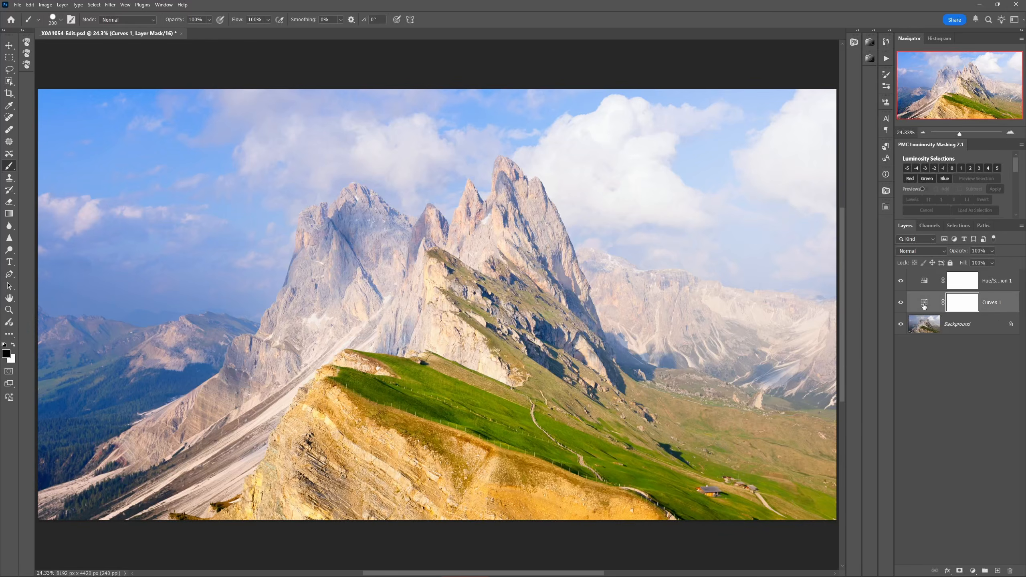
mouse_move(805, 292)
mouse_down()
mouse_move(817, 320)
mouse_move(815, 292)
mouse_up()
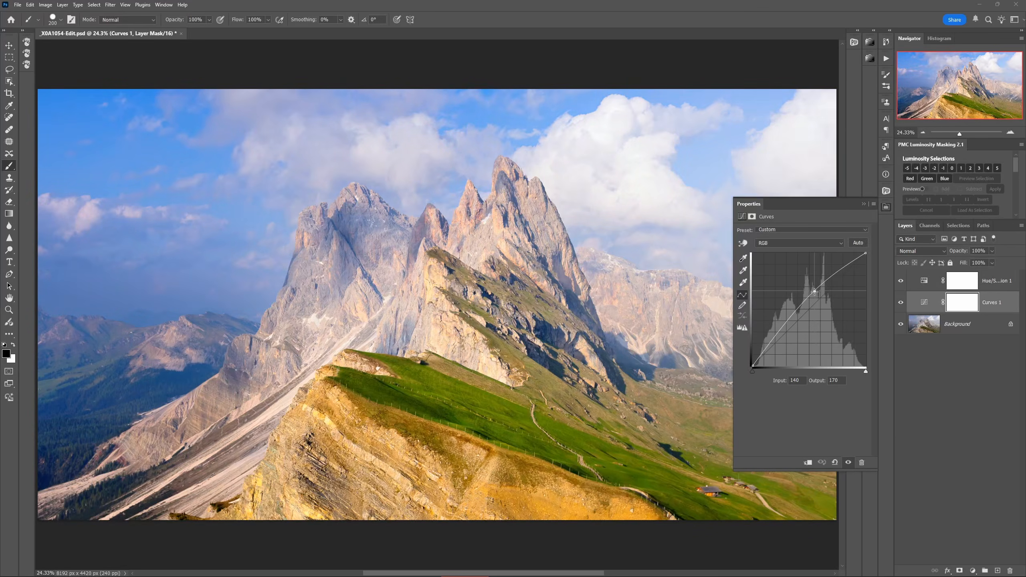
Step: Close the Curves 1 properties and toggle that layer's visibility to compare the image with and without its brightening
click(888, 208)
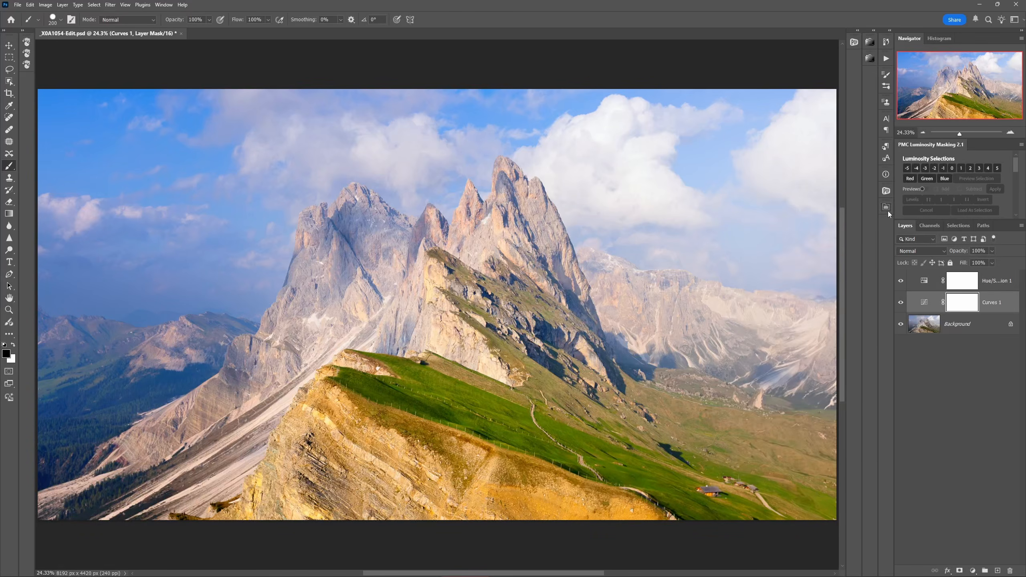
click(925, 304)
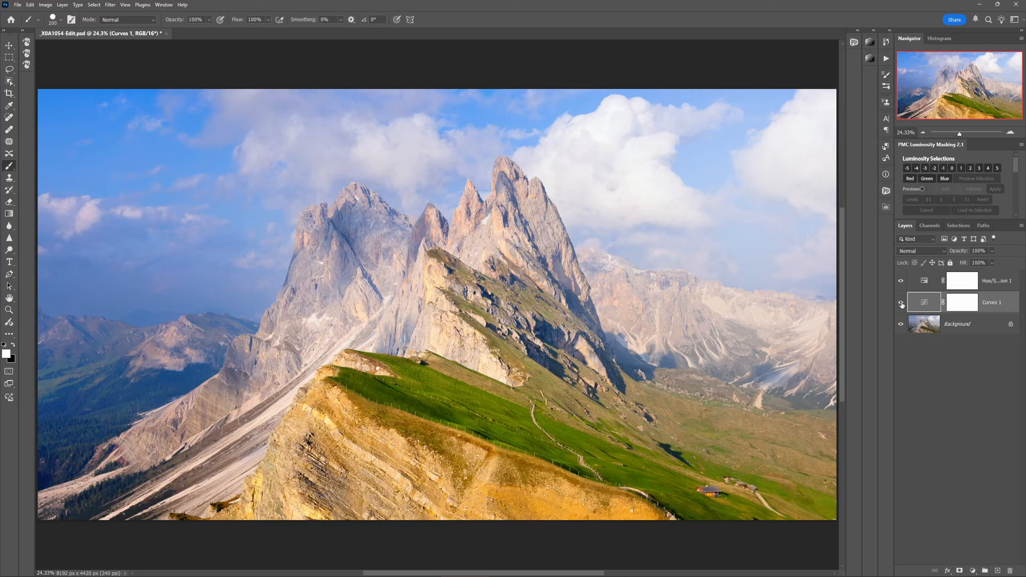
click(902, 303)
click(902, 303)
Step: Reopen the Hue/Saturation adjustment, reduce its Saturation, compare the image with and without the layer, and close its properties
double_click(926, 281)
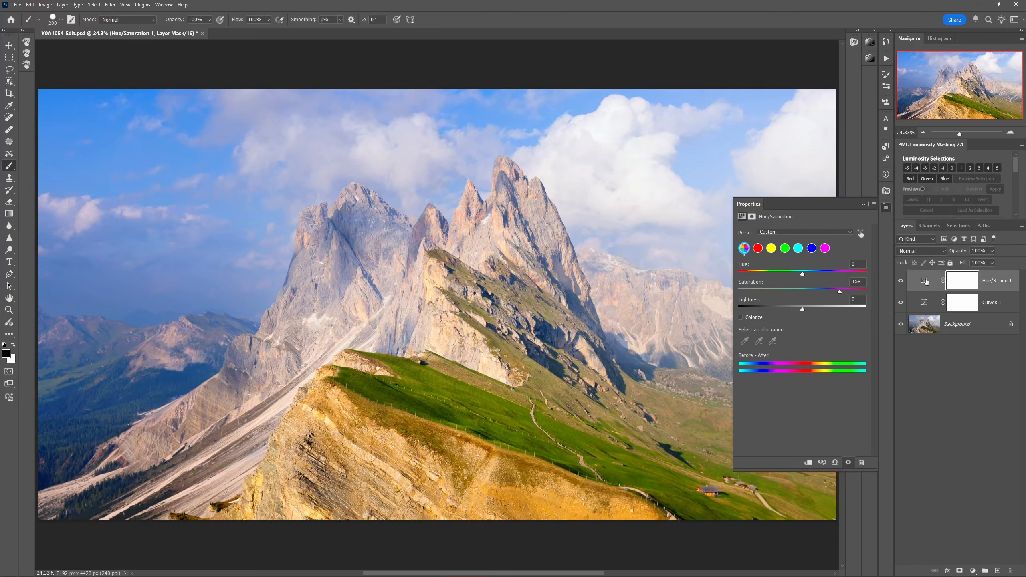
click(925, 282)
drag(844, 293, 831, 292)
click(901, 281)
click(901, 281)
click(887, 207)
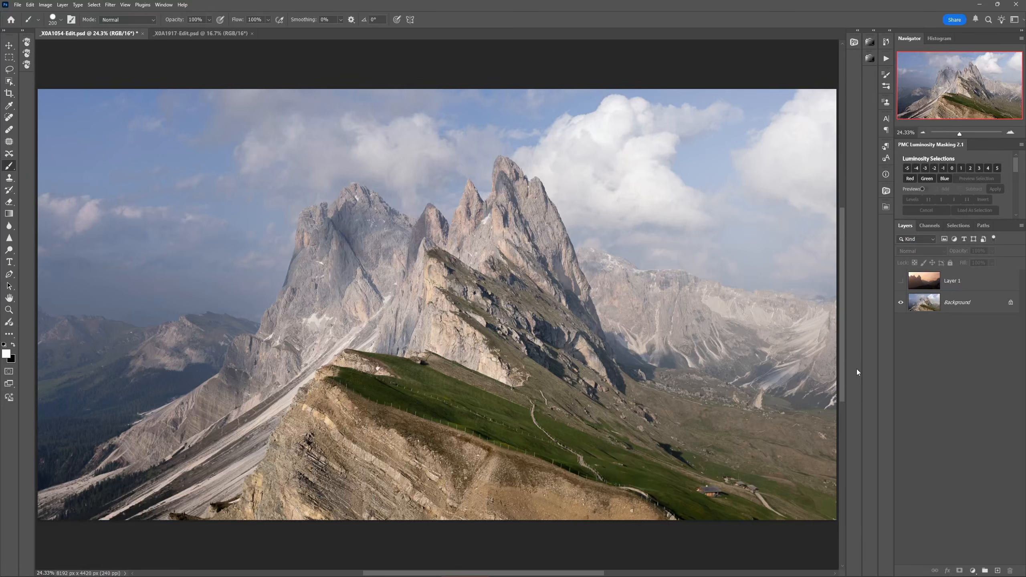
Step: Show the sunset mountain photo on Layer 1 above the Background and add a white layer mask to it
click(926, 283)
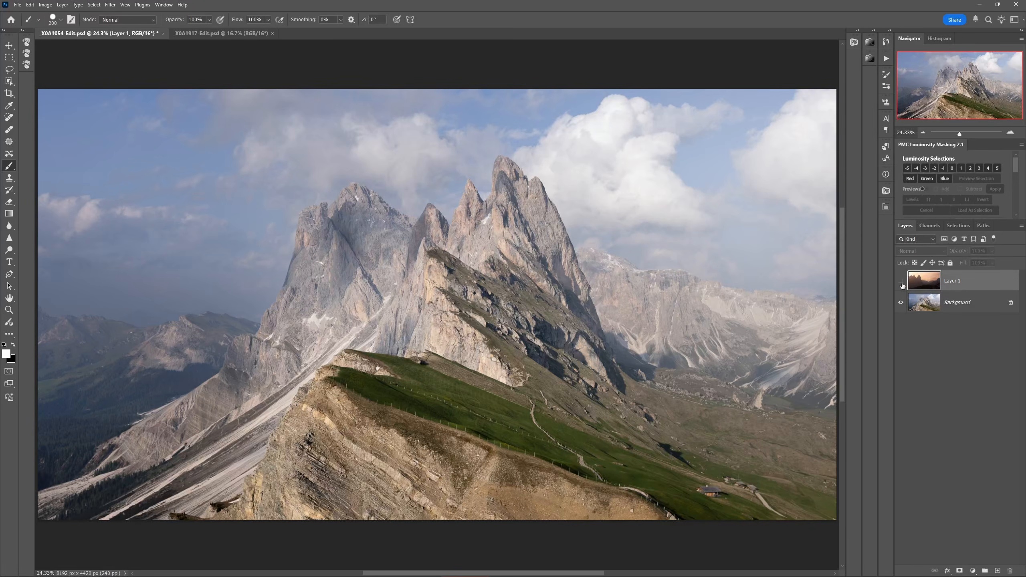
click(901, 281)
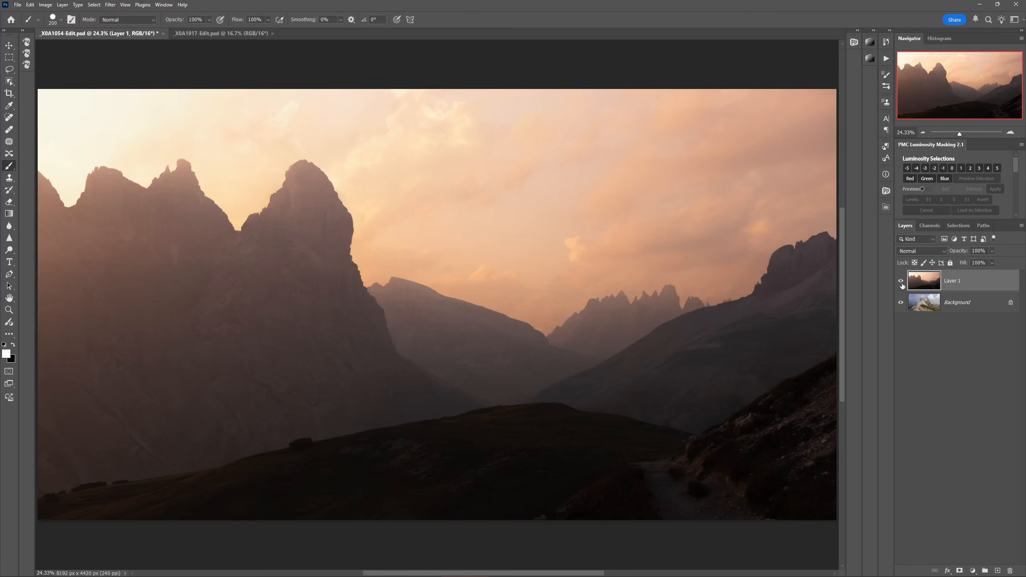
click(902, 282)
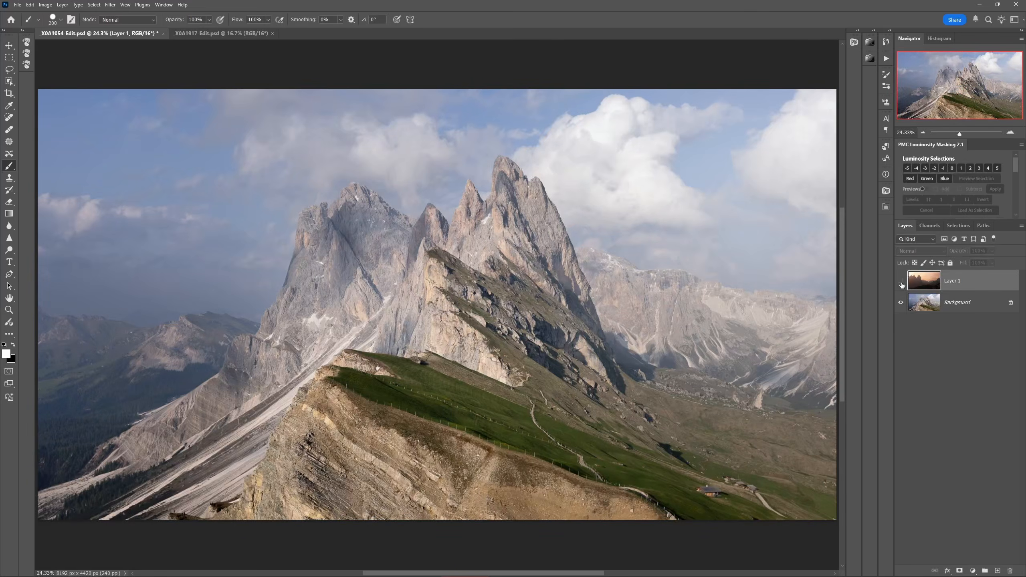
click(902, 282)
click(938, 348)
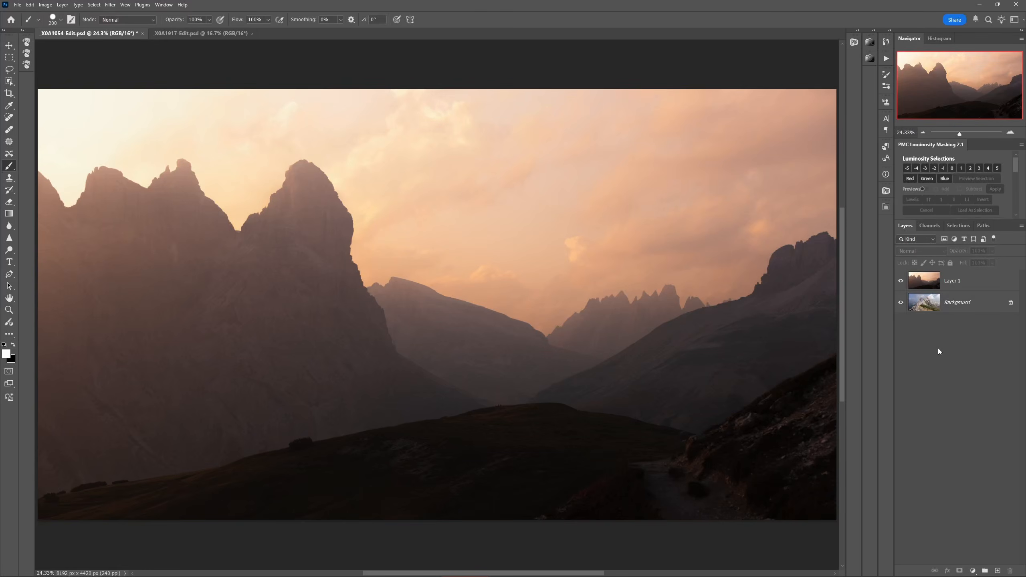
click(929, 287)
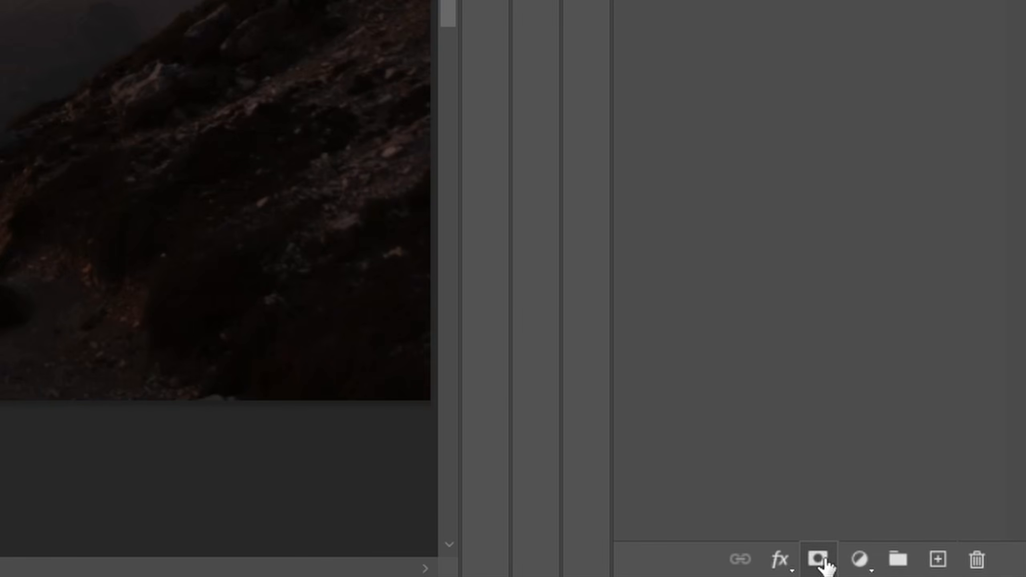
click(824, 560)
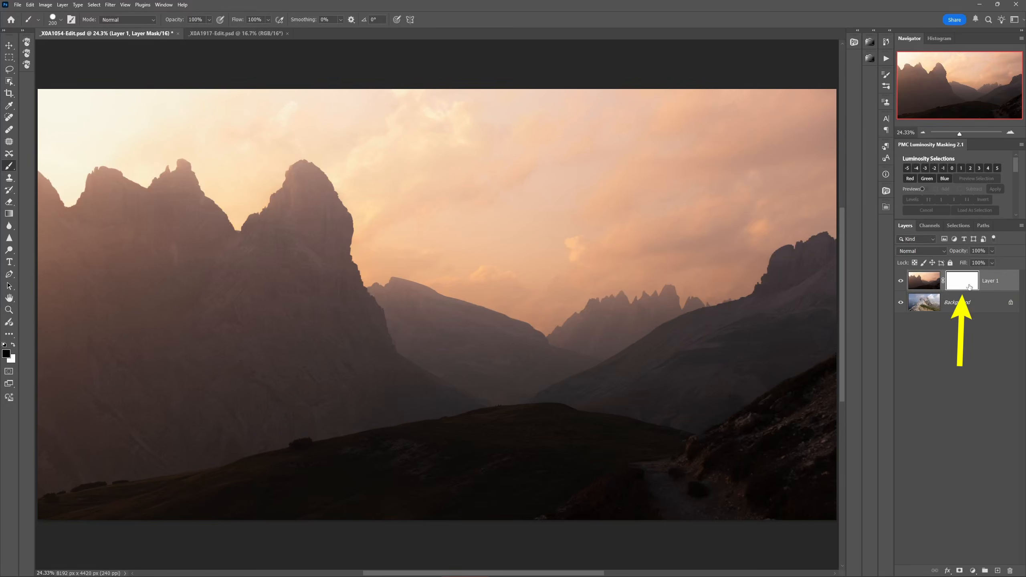
Step: Paint black on Layer 1's mask with a 600 px brush to reveal the Background's left peaks, and refill the mask with white
key(bracketright)
key(bracketright)
key(bracketright)
key(bracketright)
key(bracketright)
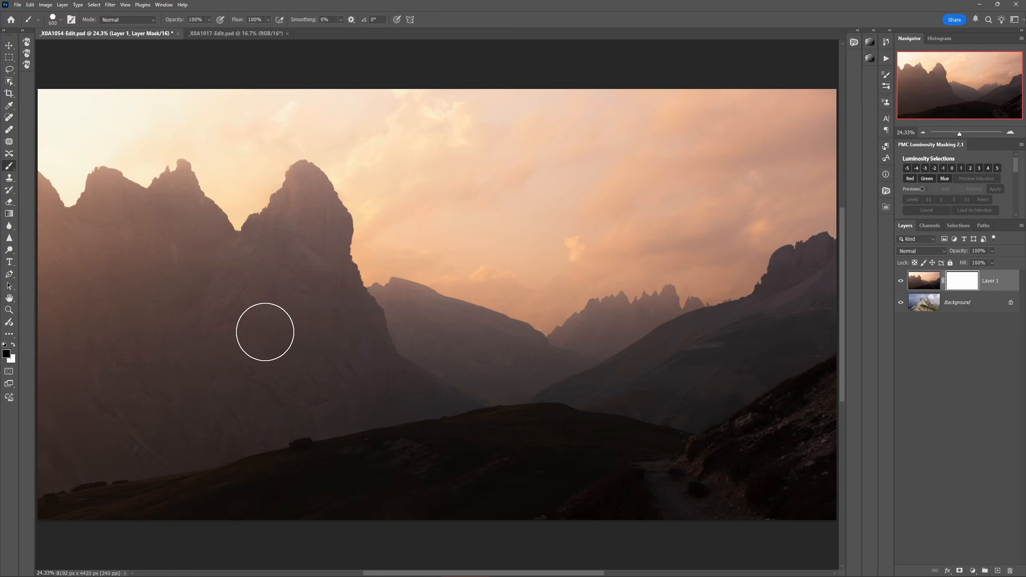
mouse_move(252, 305)
mouse_down()
mouse_move(213, 294)
mouse_move(280, 312)
mouse_move(232, 322)
mouse_move(357, 268)
mouse_move(304, 310)
mouse_move(316, 207)
mouse_move(363, 187)
mouse_move(352, 246)
mouse_move(308, 165)
mouse_move(266, 221)
mouse_move(199, 252)
mouse_move(209, 244)
mouse_move(319, 259)
mouse_move(264, 319)
mouse_move(261, 348)
mouse_move(311, 359)
mouse_move(339, 342)
mouse_move(293, 363)
mouse_move(267, 401)
mouse_move(265, 442)
mouse_move(247, 453)
mouse_move(369, 463)
mouse_up()
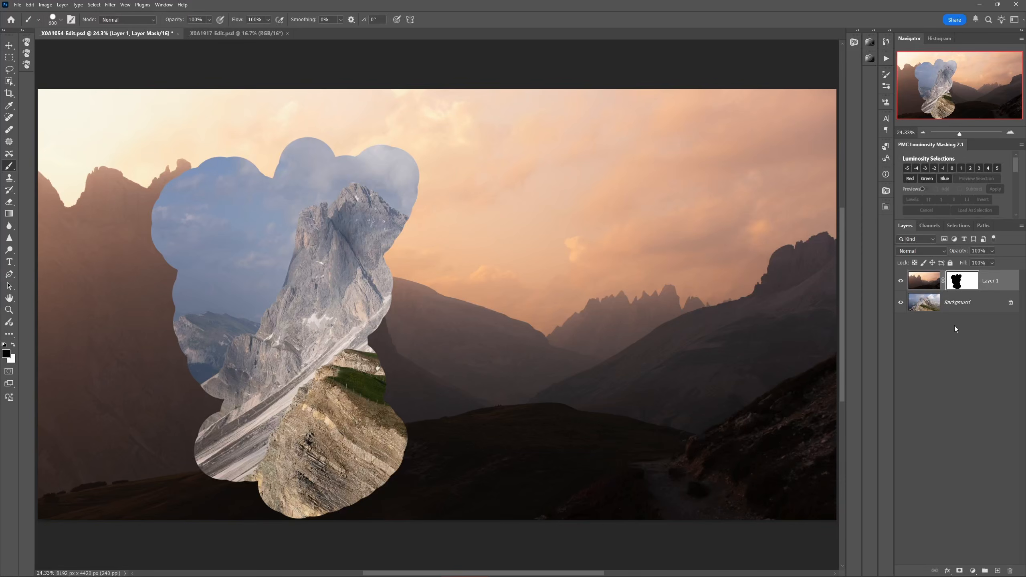
key(ctrl+BackSpace)
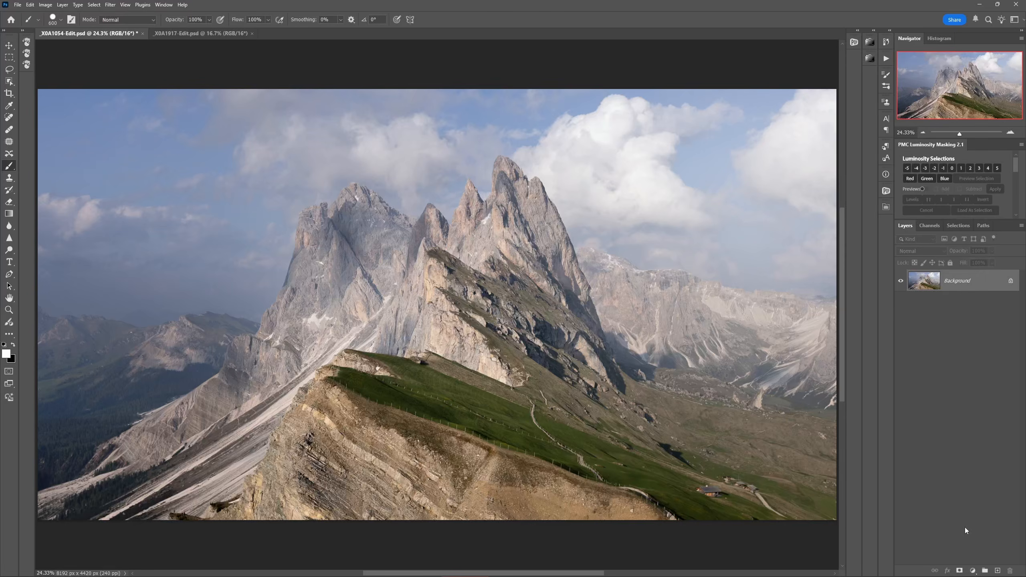
Step: Add a Curves adjustment layer above the Background and brighten the midtones by mapping input 114 to output 175
click(973, 571)
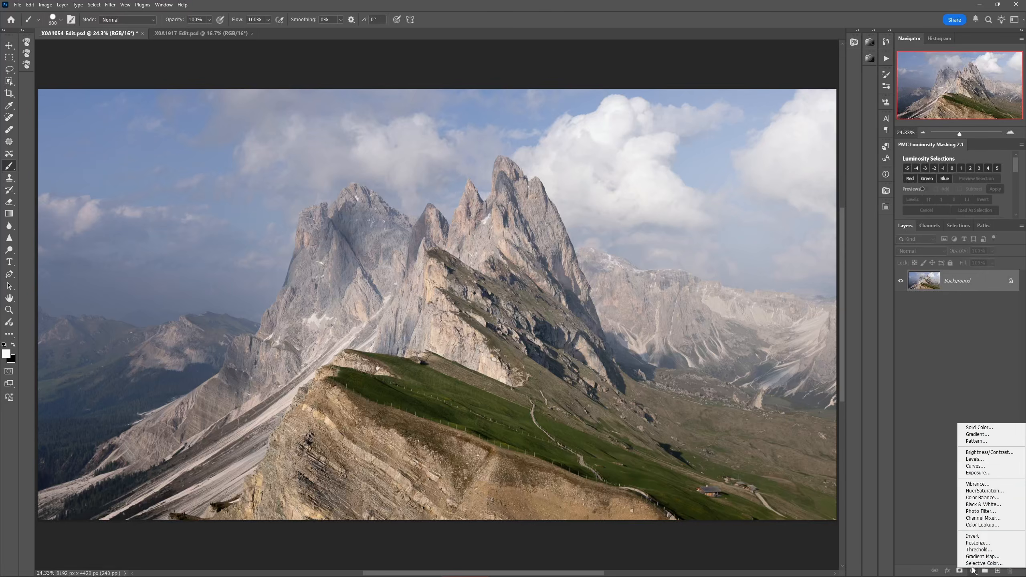
click(980, 467)
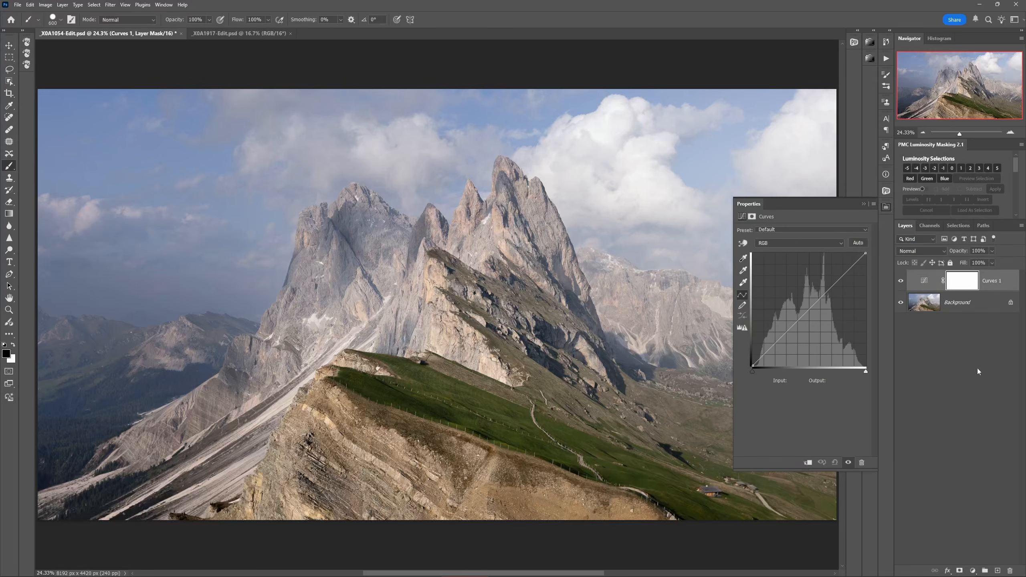
click(973, 283)
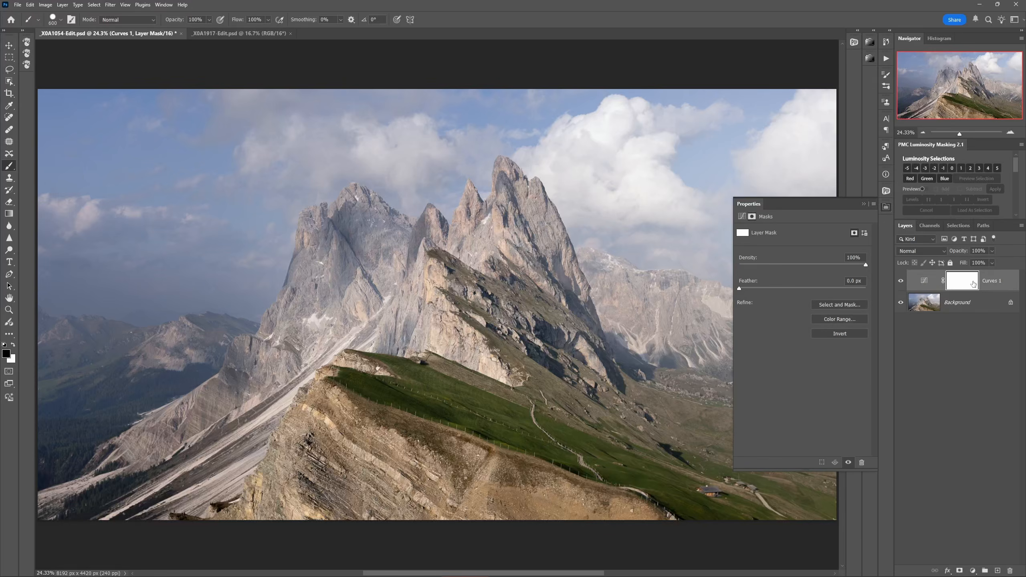
click(926, 282)
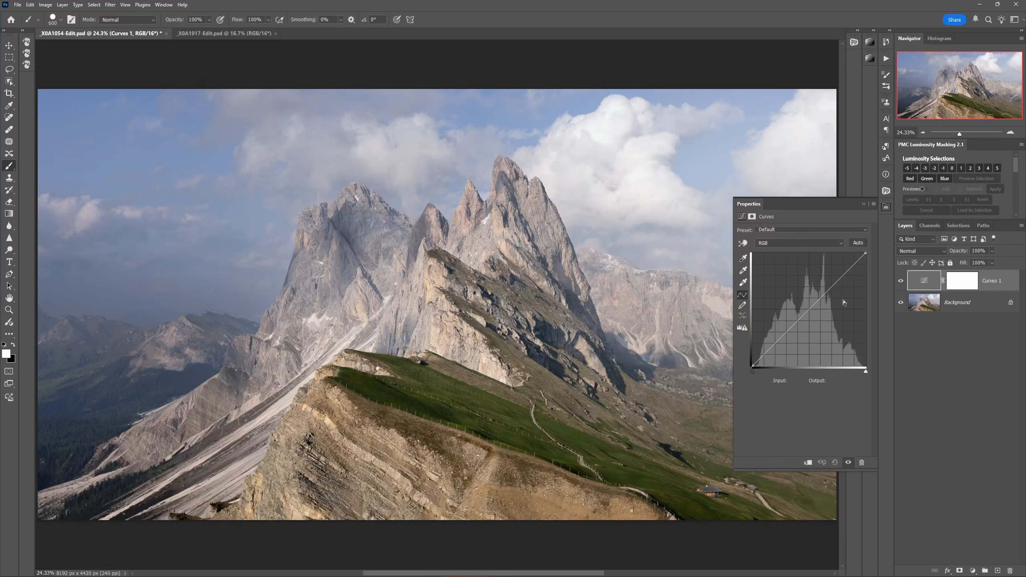
drag(810, 310, 804, 289)
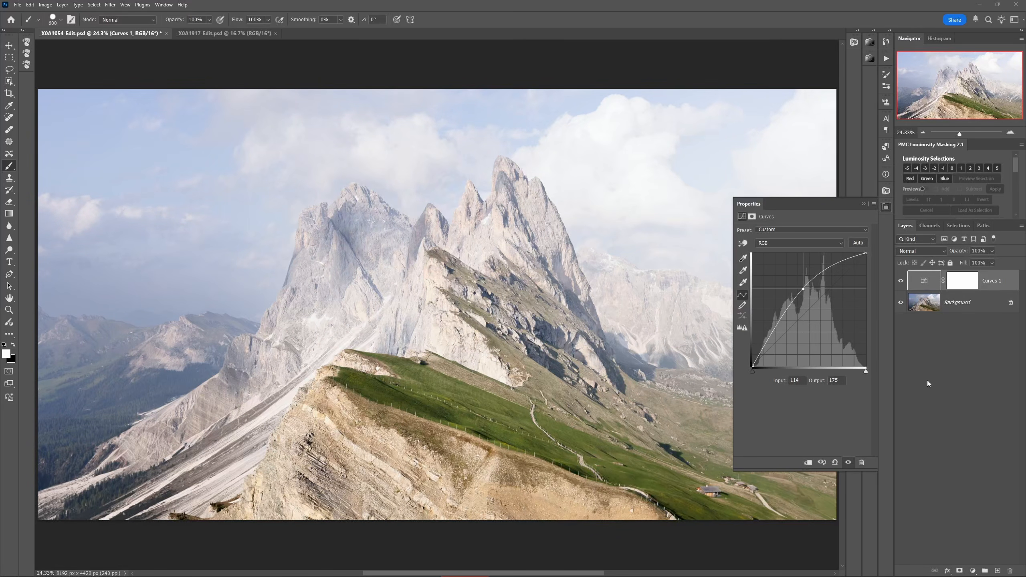
Step: Paint black on the Curves 1 mask across the lower slopes to hide the brightening there, and close the properties
click(963, 285)
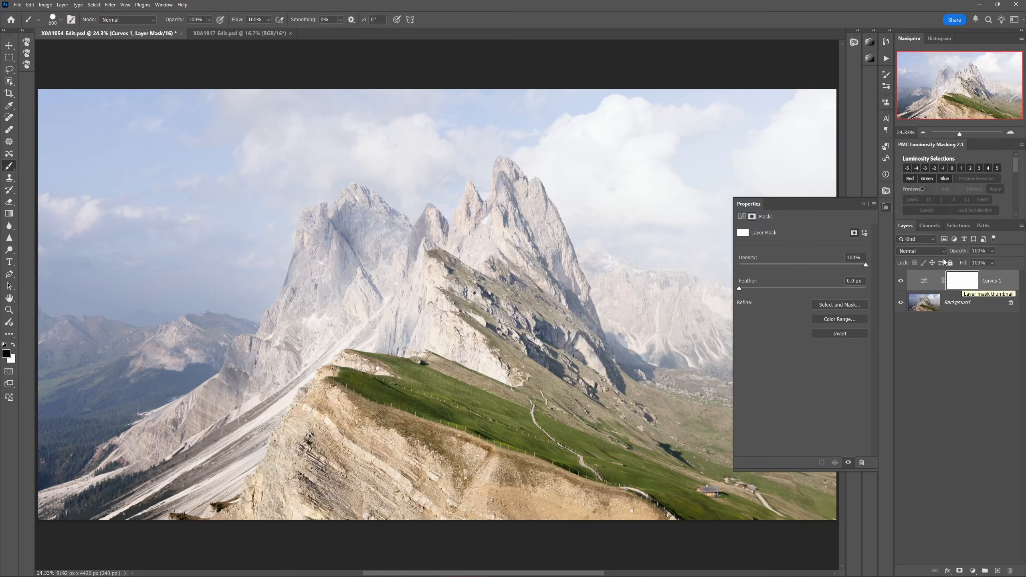
mouse_move(246, 360)
mouse_down()
mouse_move(480, 364)
mouse_move(320, 420)
mouse_move(517, 438)
mouse_move(214, 405)
mouse_move(683, 363)
mouse_move(529, 465)
mouse_move(358, 439)
mouse_move(319, 380)
mouse_move(288, 447)
mouse_move(476, 453)
mouse_move(469, 463)
mouse_move(364, 473)
mouse_move(708, 489)
mouse_move(285, 458)
mouse_move(246, 394)
mouse_move(250, 447)
mouse_up()
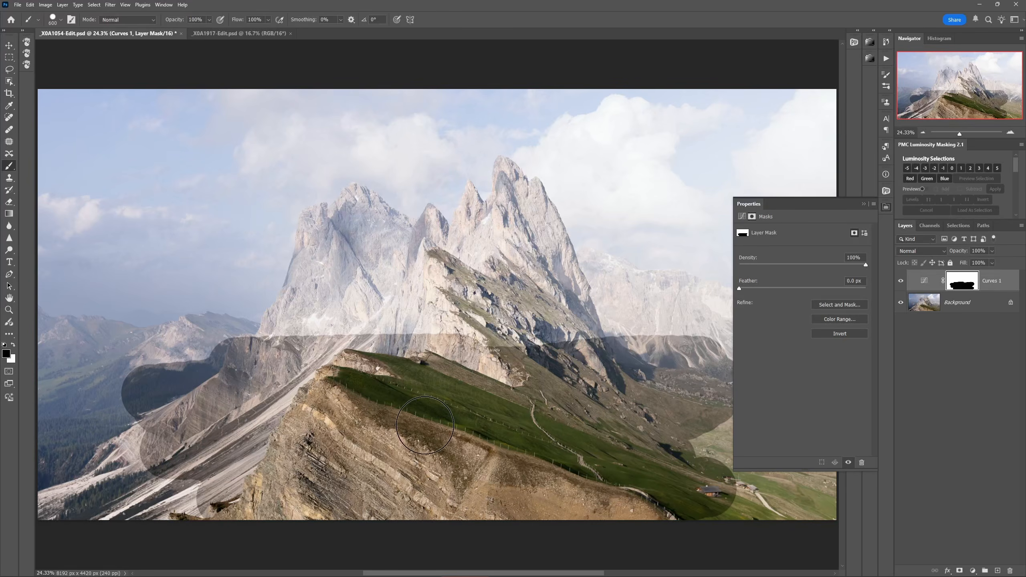
click(885, 208)
Step: Toggle the visibility of the masked Curves 1 layer repeatedly to compare the masked foreground with the brightened sky and peaks
click(902, 282)
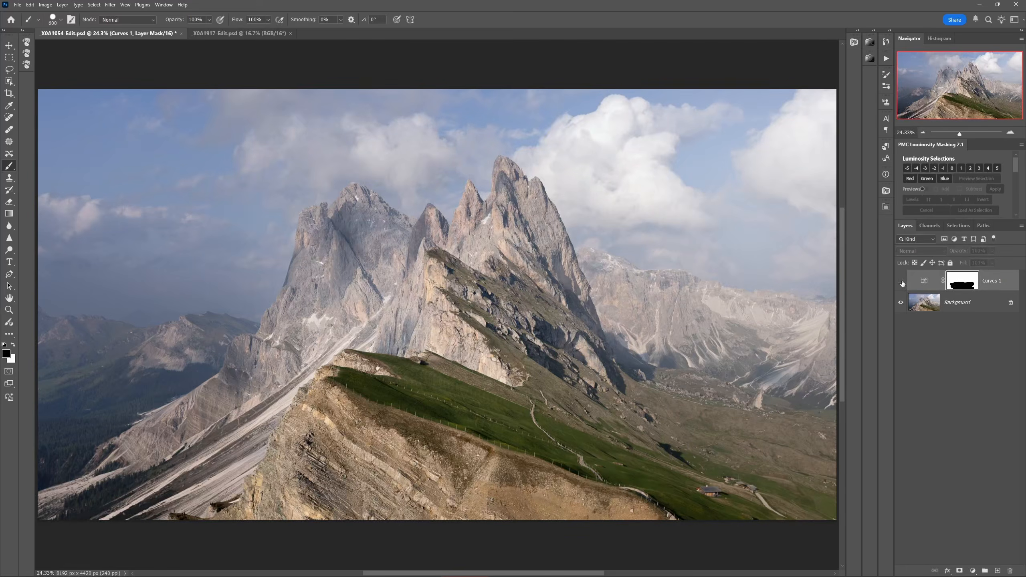
click(901, 281)
click(902, 282)
click(901, 282)
click(901, 281)
click(901, 281)
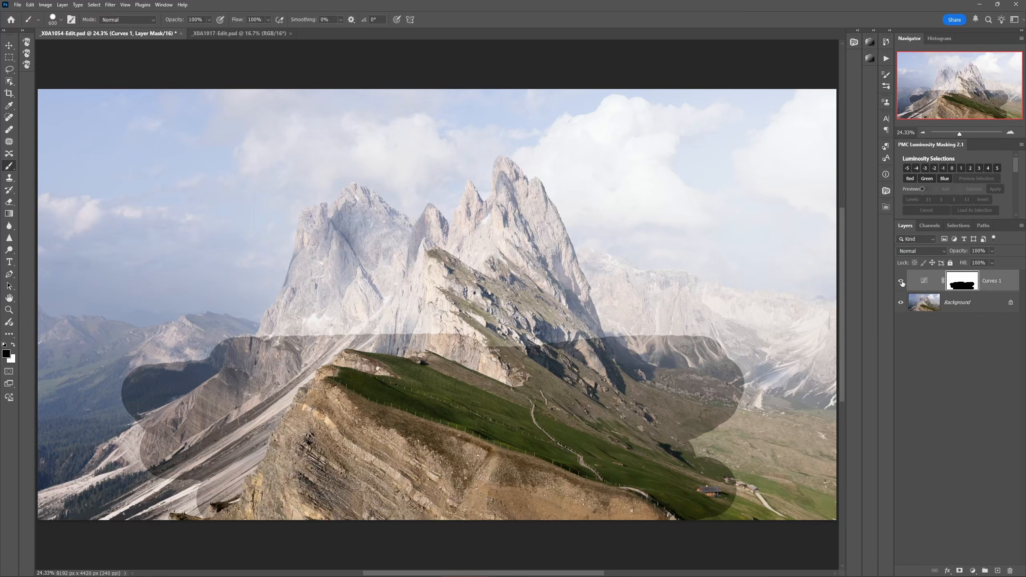
click(901, 281)
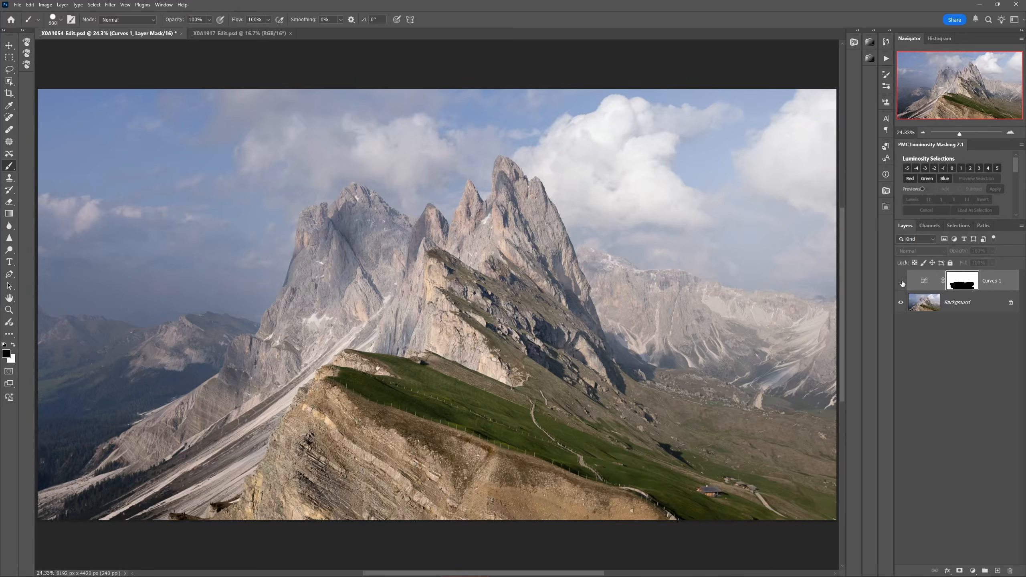
click(902, 282)
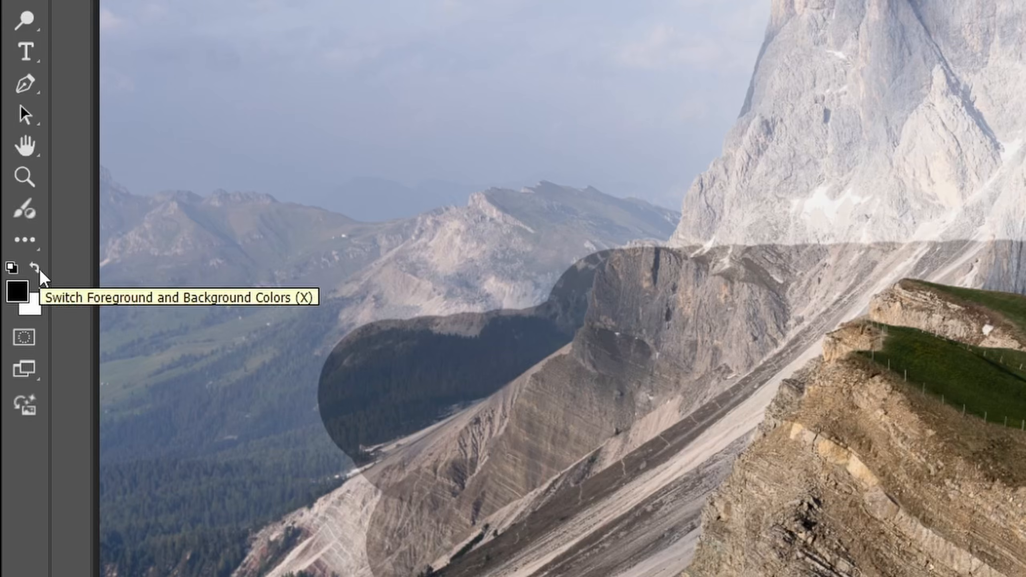
Step: Switch the foreground colour to white and paint back the brightening around the edges of the mask's black area
click(14, 346)
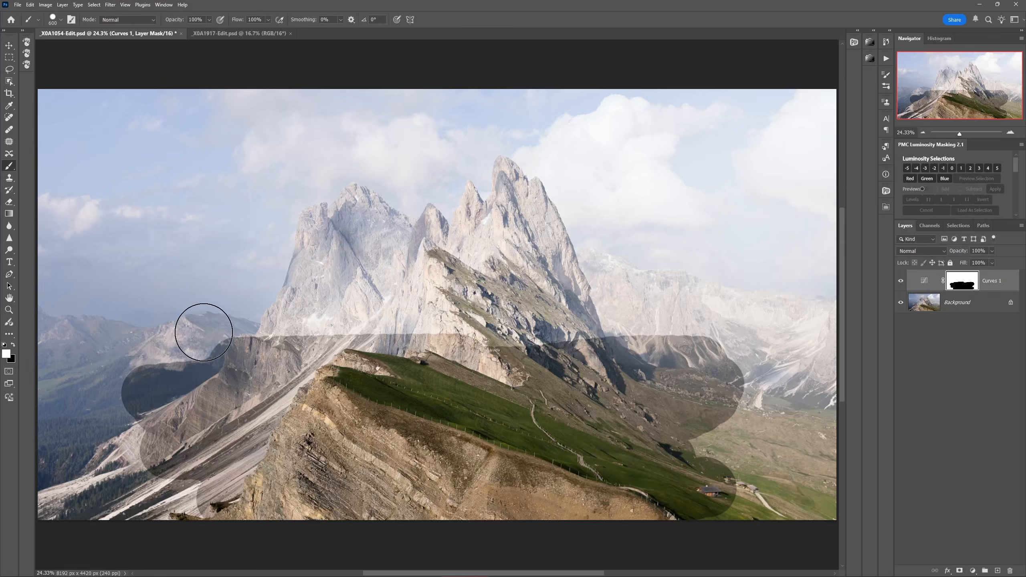
mouse_move(202, 328)
mouse_down()
mouse_move(728, 327)
mouse_move(746, 453)
mouse_move(733, 484)
mouse_move(176, 500)
mouse_move(139, 480)
mouse_move(137, 355)
mouse_up()
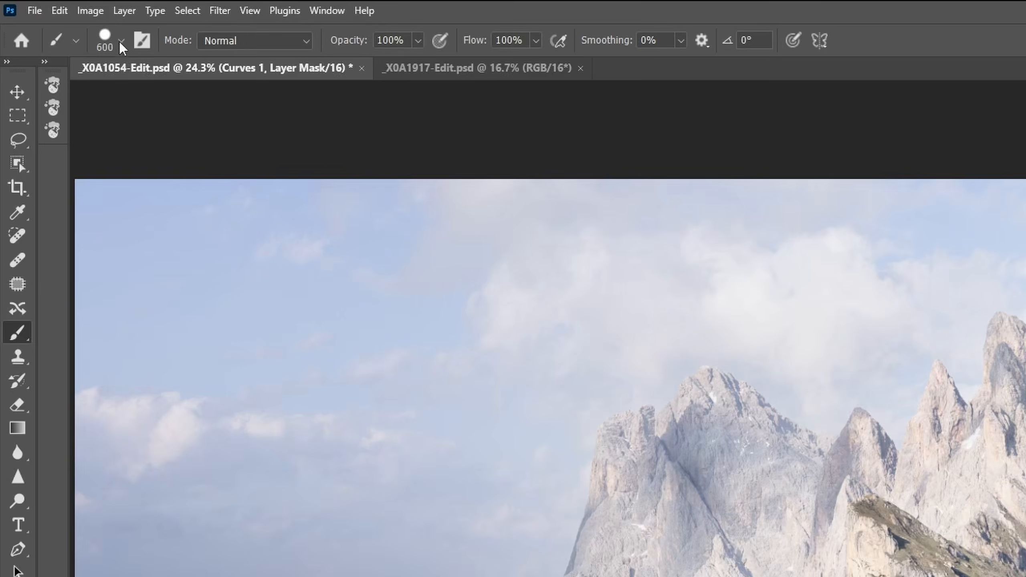
Step: Soften the 600 px brush to the lowest hardness and set its opacity to 29%
click(60, 19)
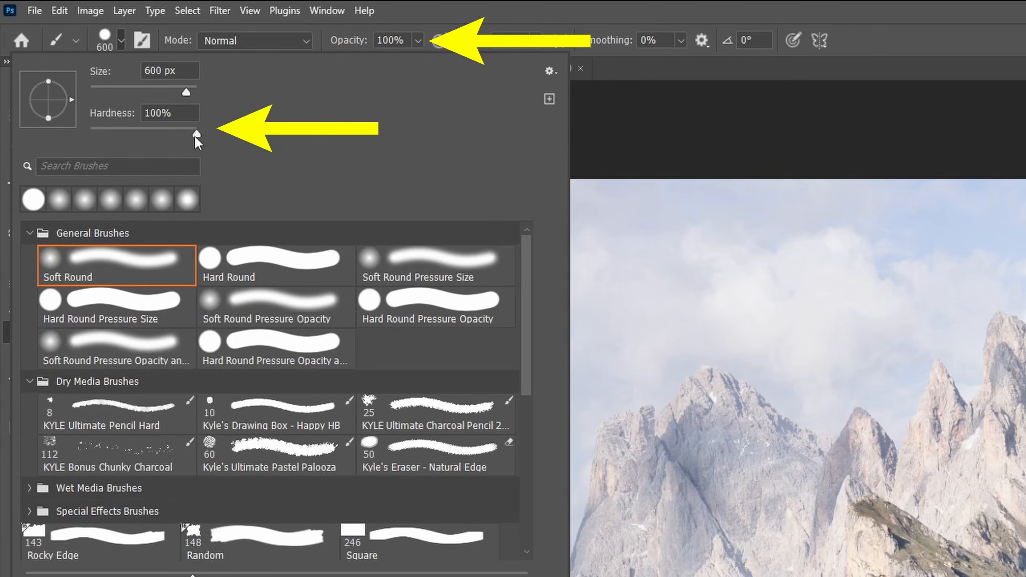
drag(196, 135, 195, 135)
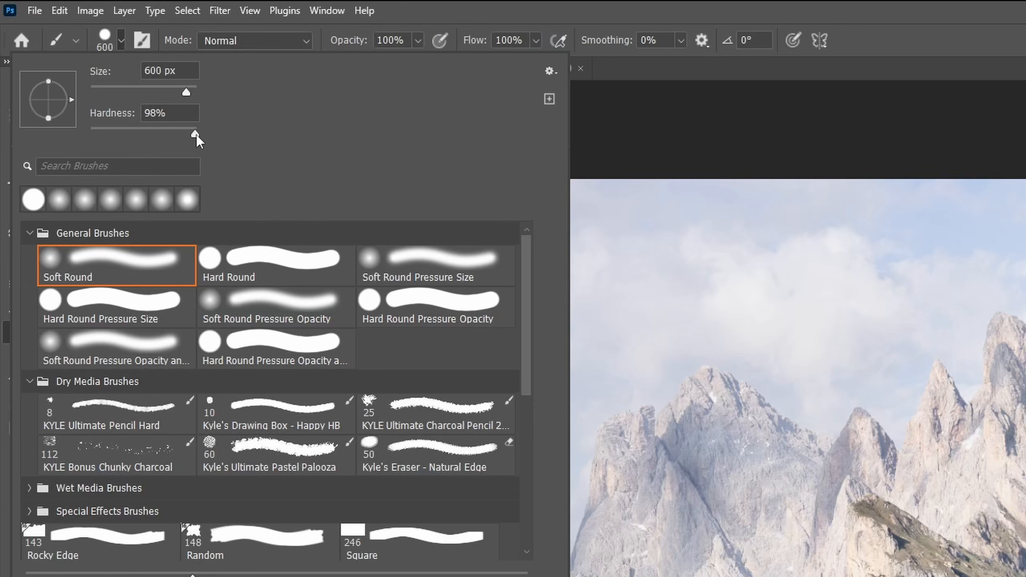
drag(195, 135, 90, 136)
click(418, 40)
drag(420, 59, 363, 63)
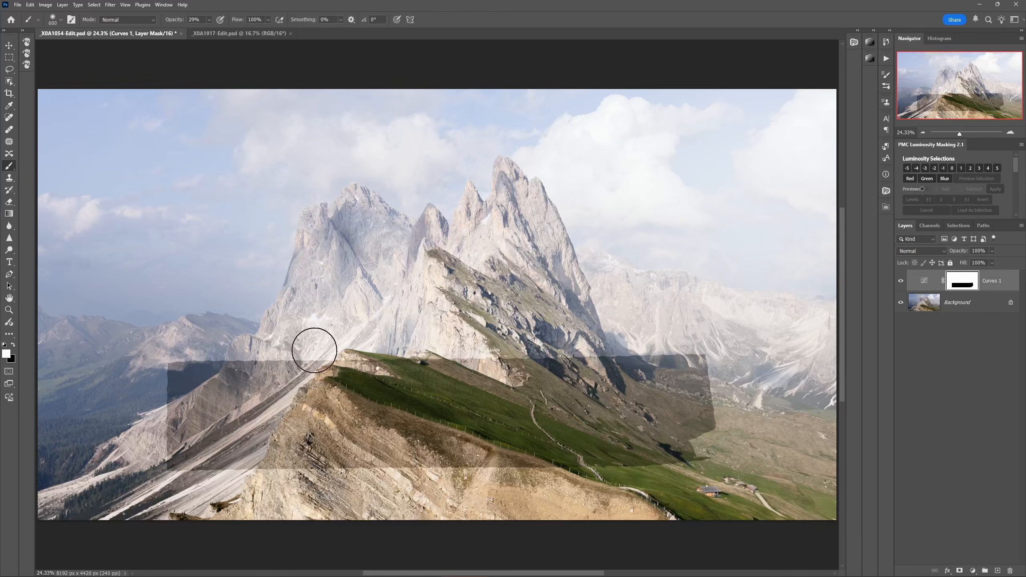
Step: Blend the hard edges of the Curves 1 mask with soft white and black strokes, and compare the image with and without the layer
mouse_move(166, 427)
mouse_down()
mouse_move(166, 388)
mouse_move(214, 364)
mouse_up()
key(x)
mouse_move(443, 336)
mouse_down()
mouse_move(280, 346)
mouse_move(438, 339)
mouse_move(513, 360)
mouse_move(564, 350)
mouse_move(408, 362)
mouse_move(485, 371)
mouse_move(706, 431)
mouse_move(708, 379)
mouse_move(694, 374)
mouse_move(713, 441)
mouse_move(418, 468)
mouse_move(188, 464)
mouse_move(305, 462)
mouse_up()
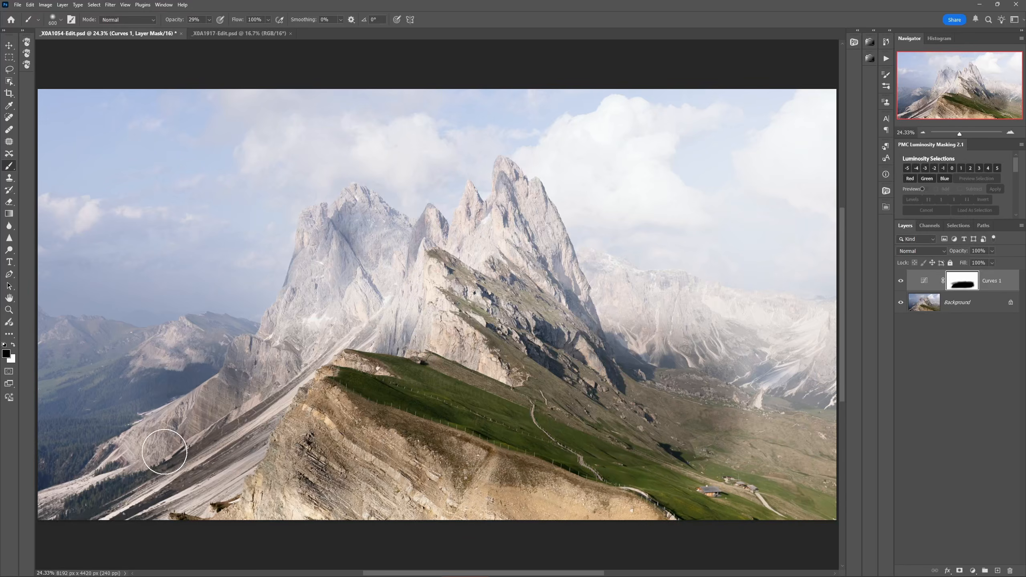
click(901, 281)
click(902, 282)
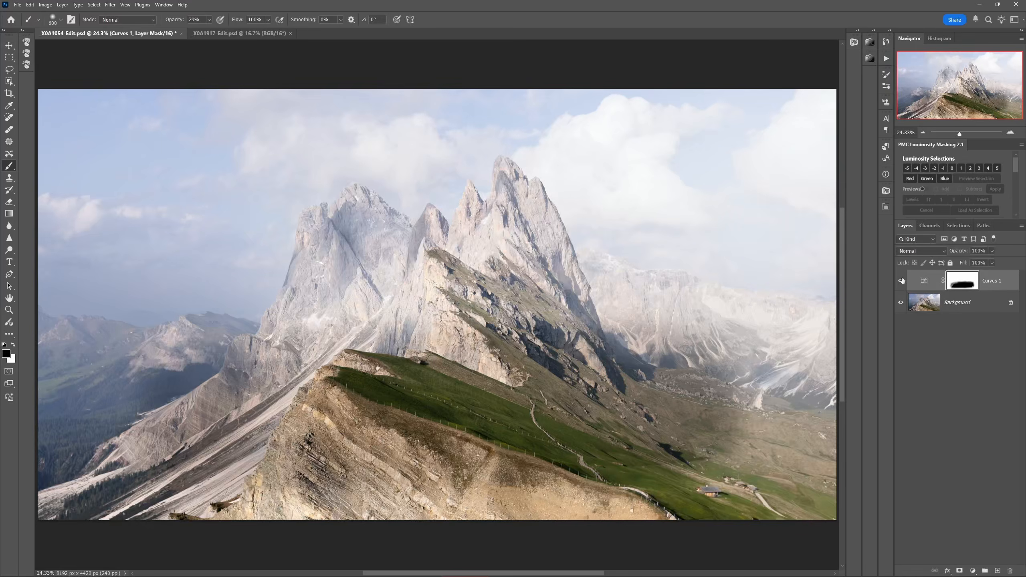